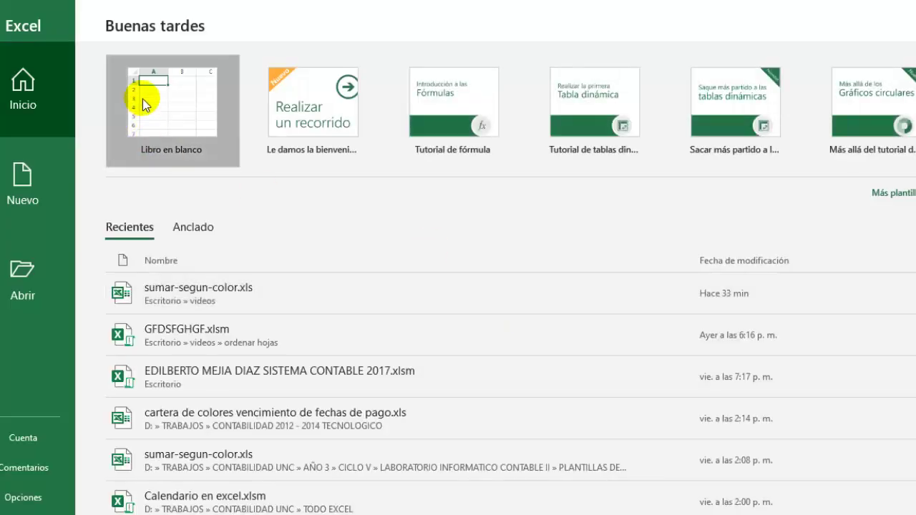
- Start a blank workbook ('Libro en blanco') so the empty sheet Hoja1 opens
click(143, 97)
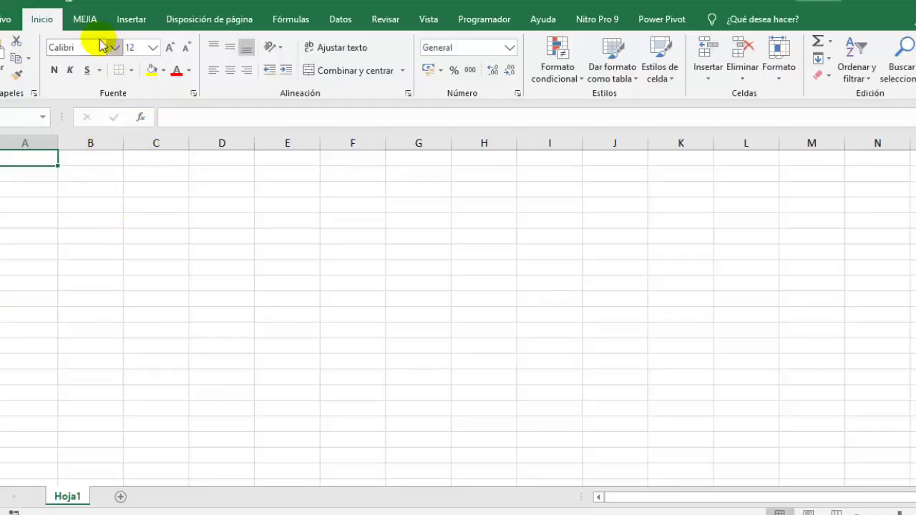
- Open the Visual Basic editor from the Programador tab, maximized, and insert a new empty Módulo1
click(499, 24)
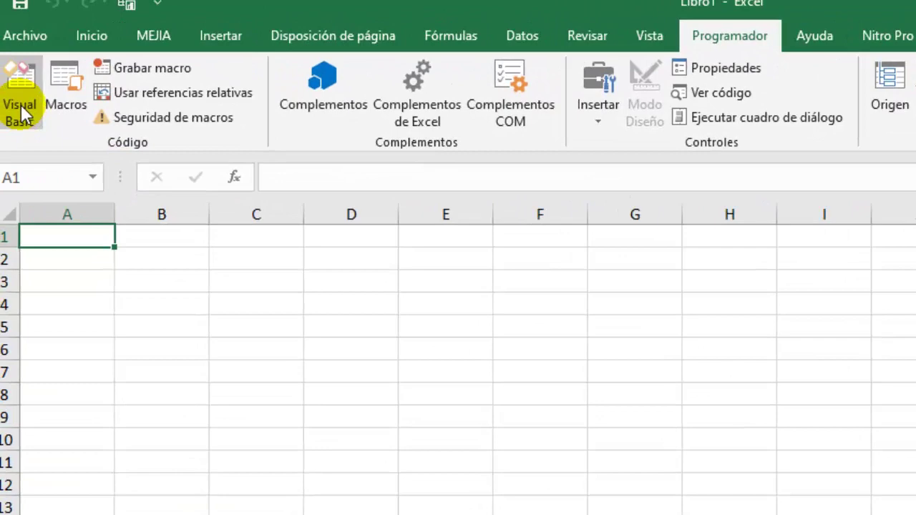
click(2, 71)
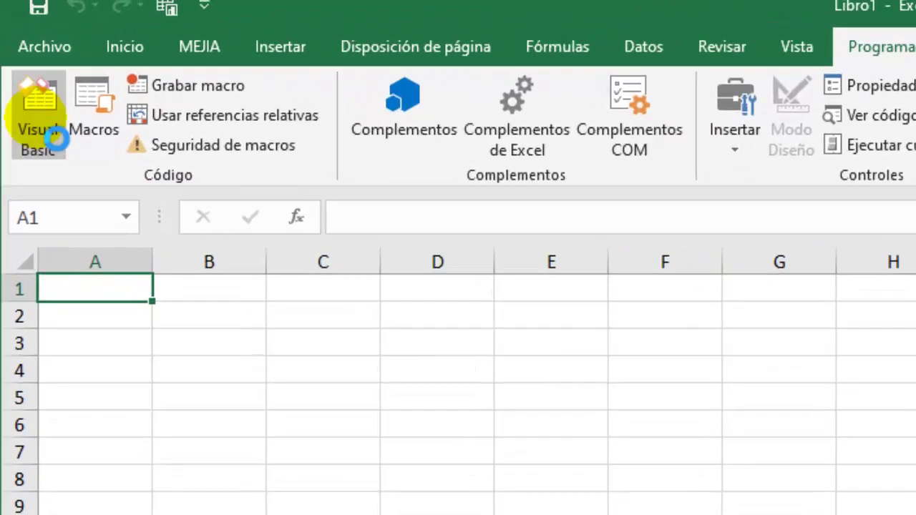
click(176, 5)
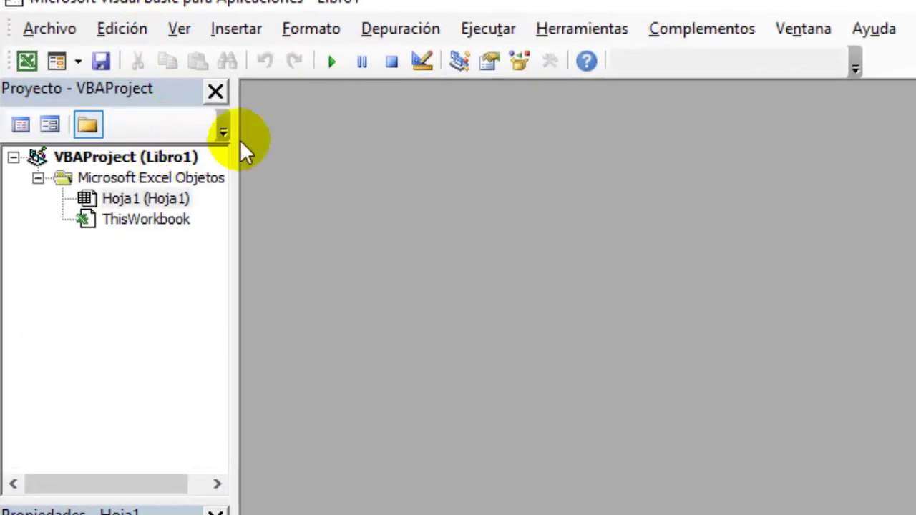
click(247, 30)
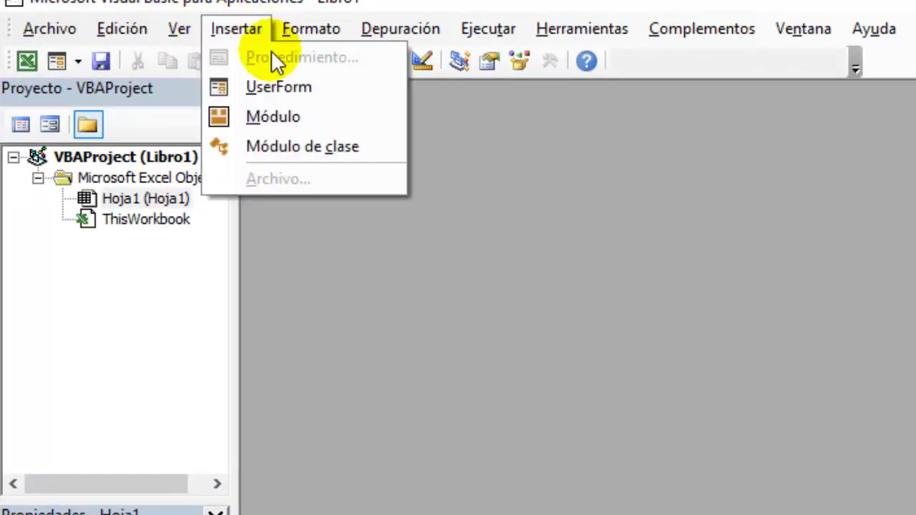
click(295, 119)
click(129, 261)
click(405, 205)
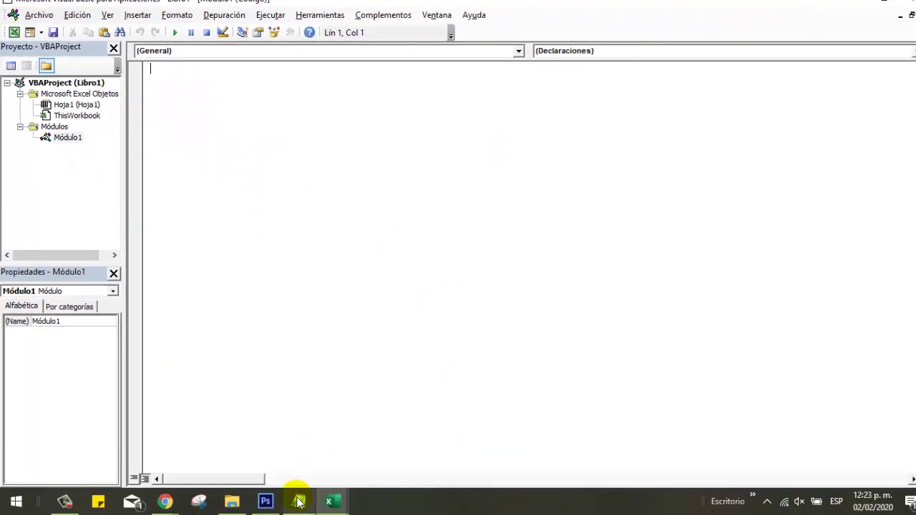
- Paste the Sumarcolor_Fondo and Sumarcolor_fuente function code from Notepad into Módulo1
mouse_move(296, 506)
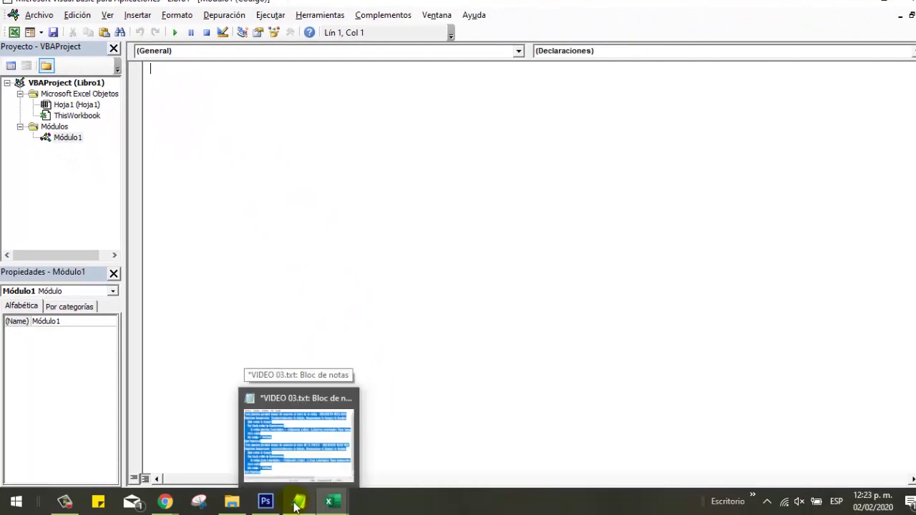
click(296, 506)
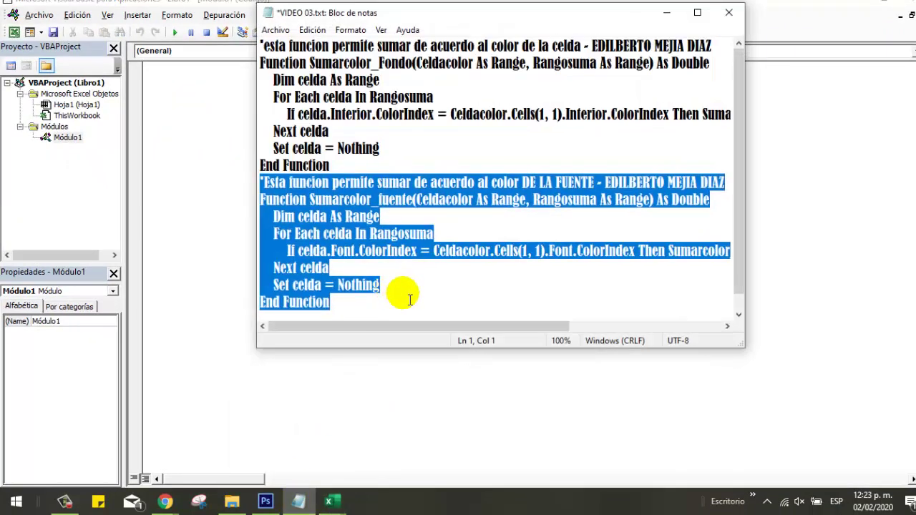
mouse_move(364, 303)
mouse_down()
mouse_move(243, 154)
mouse_move(229, 27)
mouse_up()
key(ctrl+c)
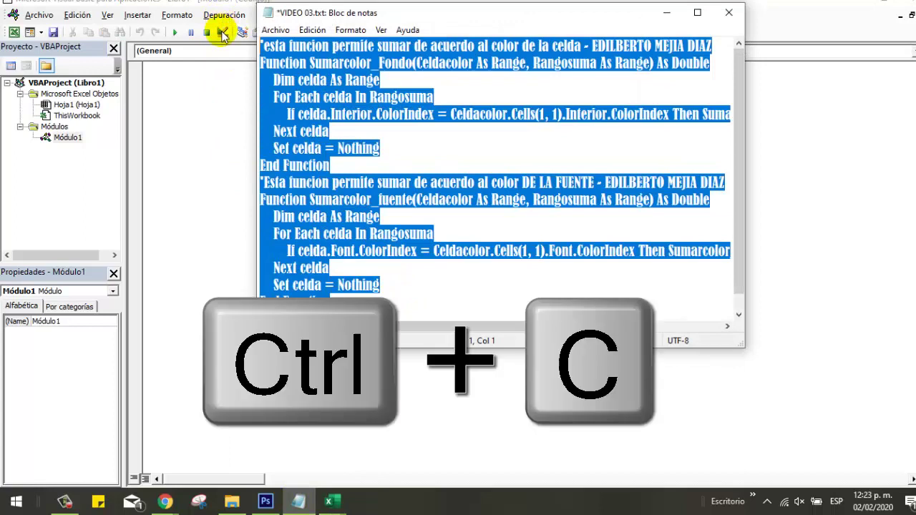
click(184, 70)
key(ctrl+v)
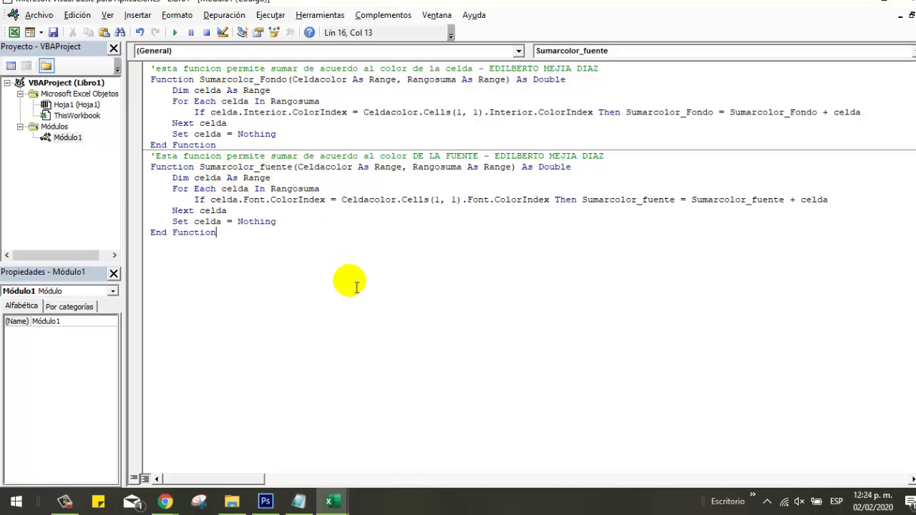
click(862, 1)
- Enter 45 in each of cells B2 through B6
click(172, 138)
click(117, 183)
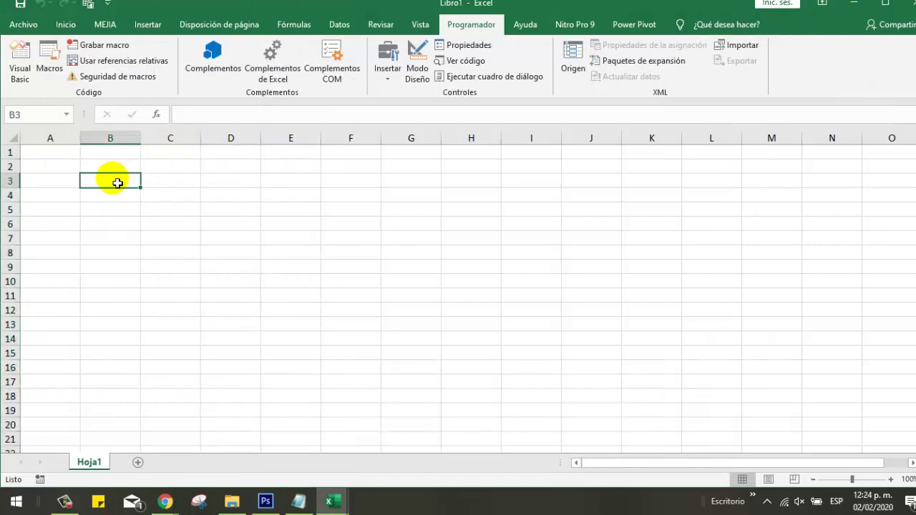
click(106, 170)
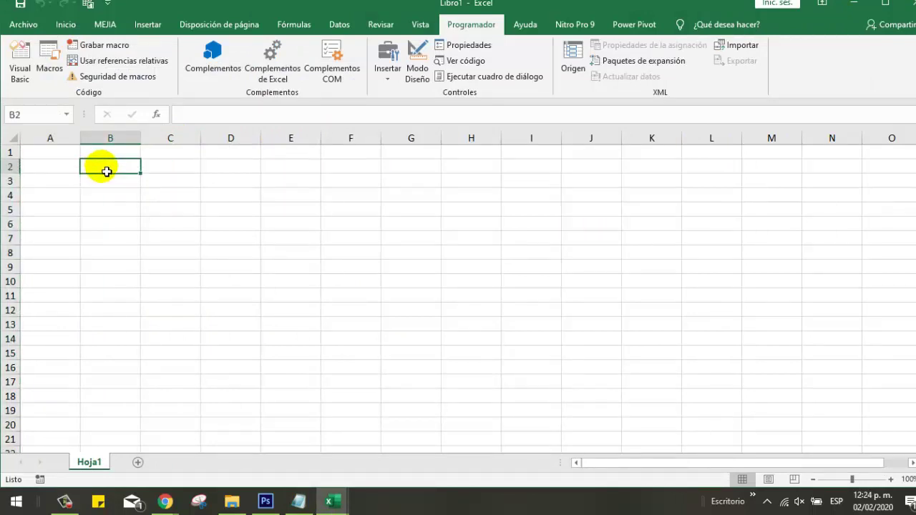
drag(107, 171, 114, 224)
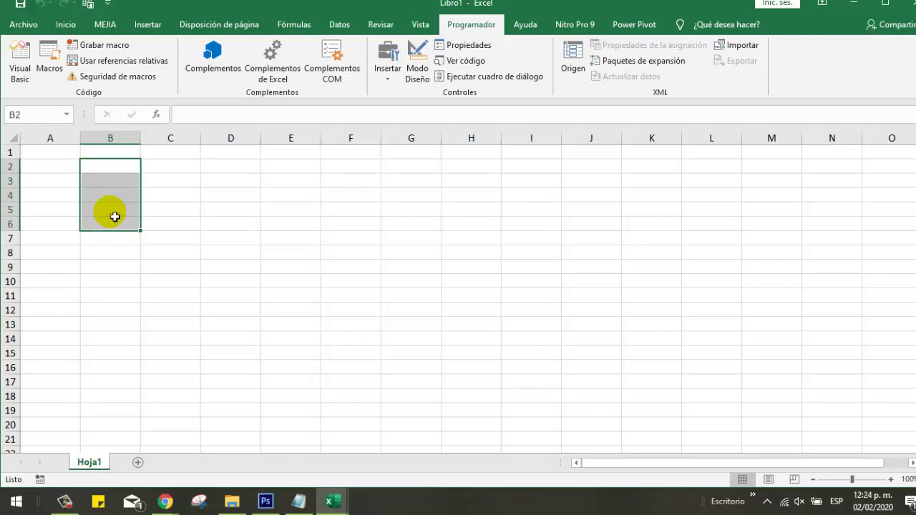
click(112, 173)
click(66, 24)
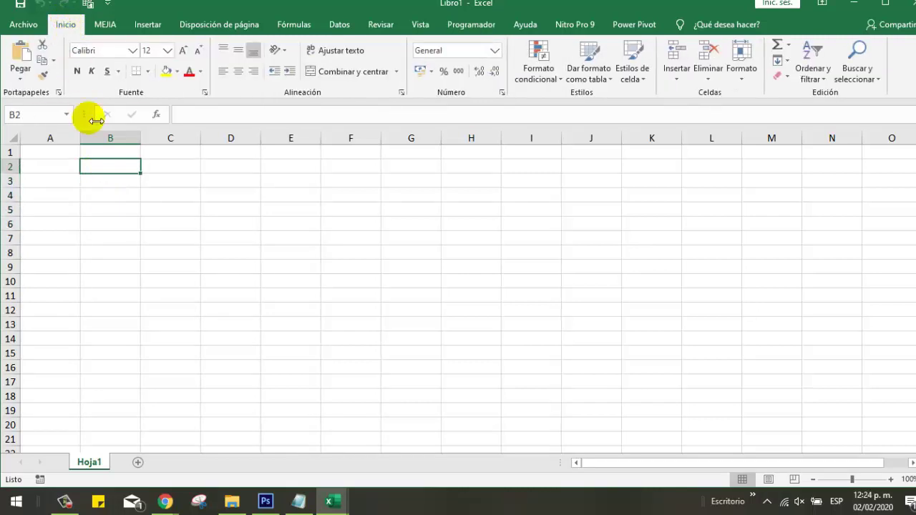
text(45)
key(Return)
text(4)
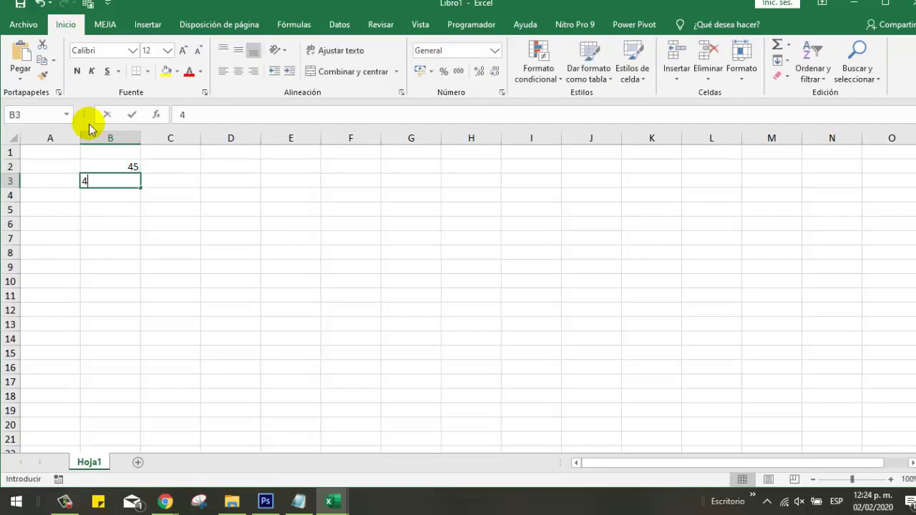
text(5)
key(Return)
text(45)
key(Return)
text(45)
key(Return)
text(4)
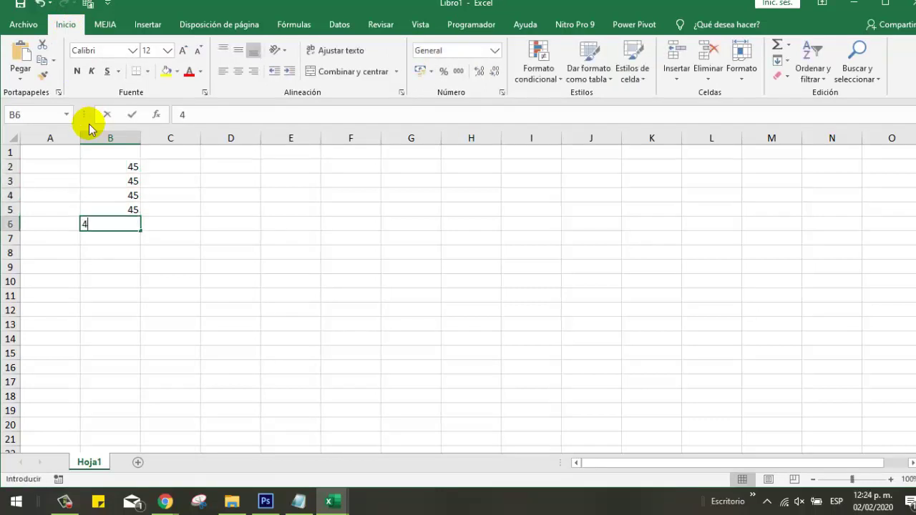
text(5)
key(Return)
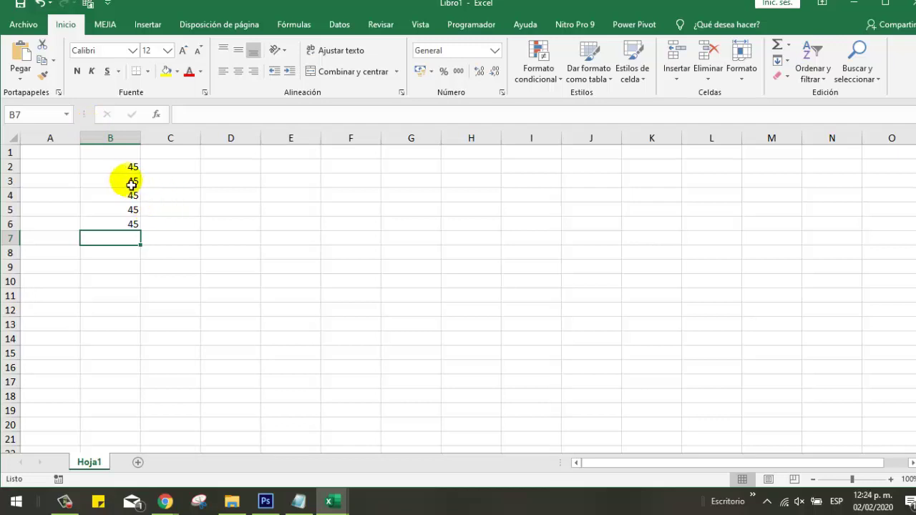
- Shade cells B2:B6 with a yellow fill
click(134, 167)
drag(117, 167, 127, 224)
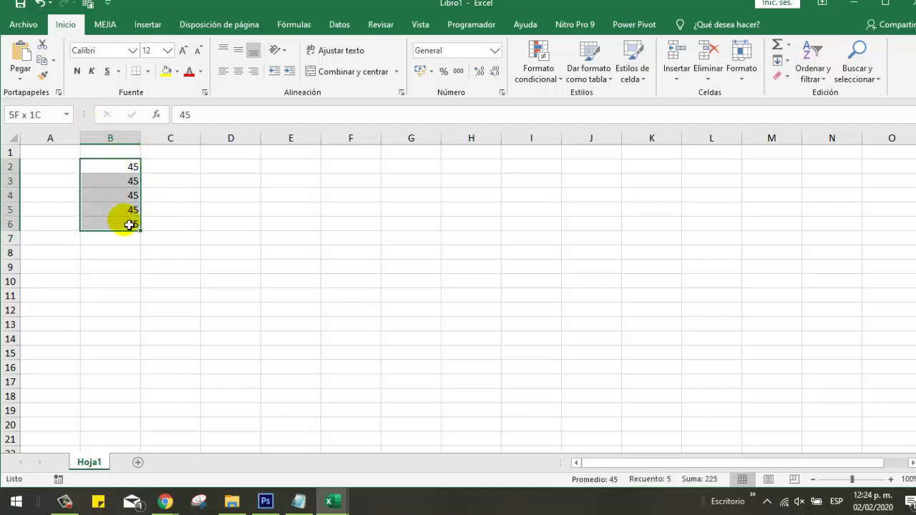
click(166, 71)
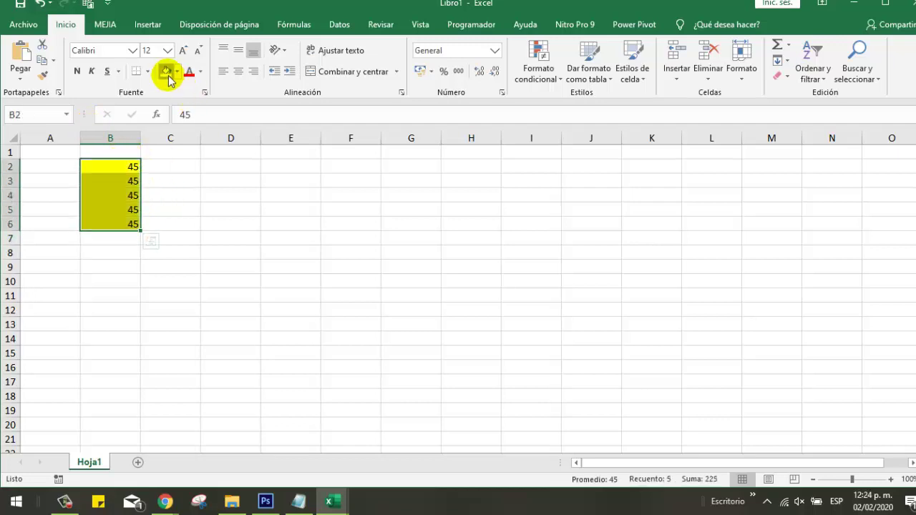
- Add a =SUMA(B2:B6) total of 225 in B7 and enlarge its font twice
click(129, 239)
click(778, 45)
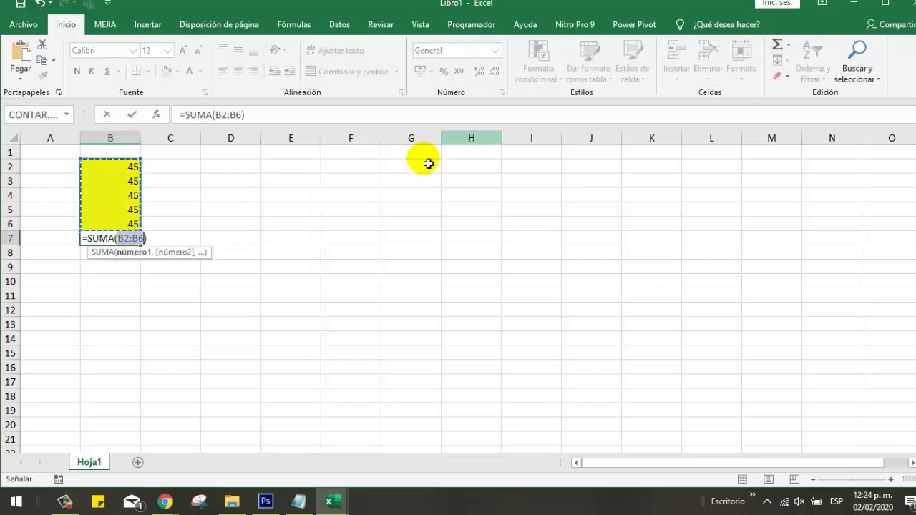
key(Return)
click(129, 242)
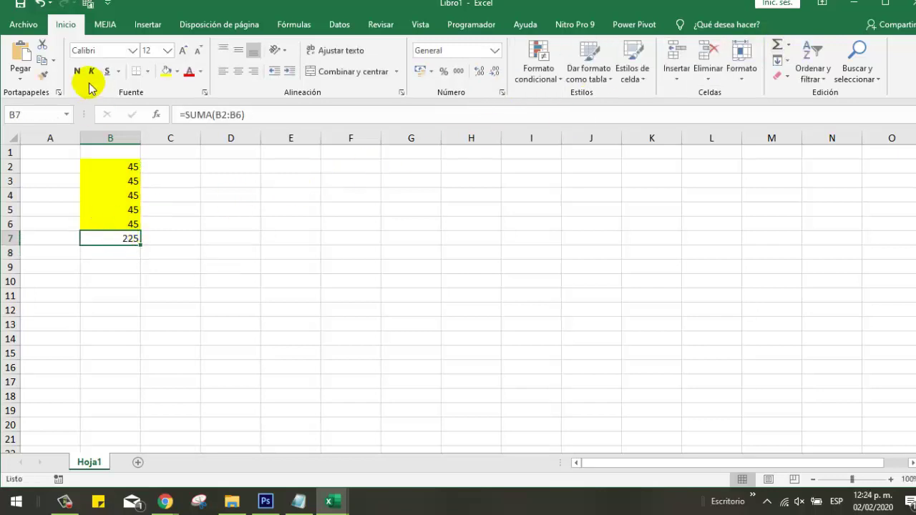
click(183, 50)
click(184, 50)
click(176, 295)
- Fill A9 yellow and enter =Sumarcolor_Fondo(A9,B2:B6) in B9, returning 225
click(68, 272)
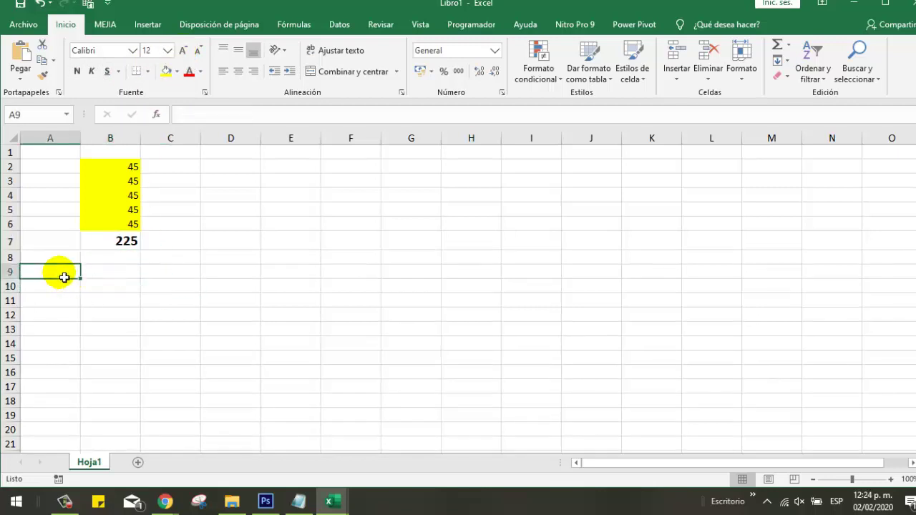
click(166, 71)
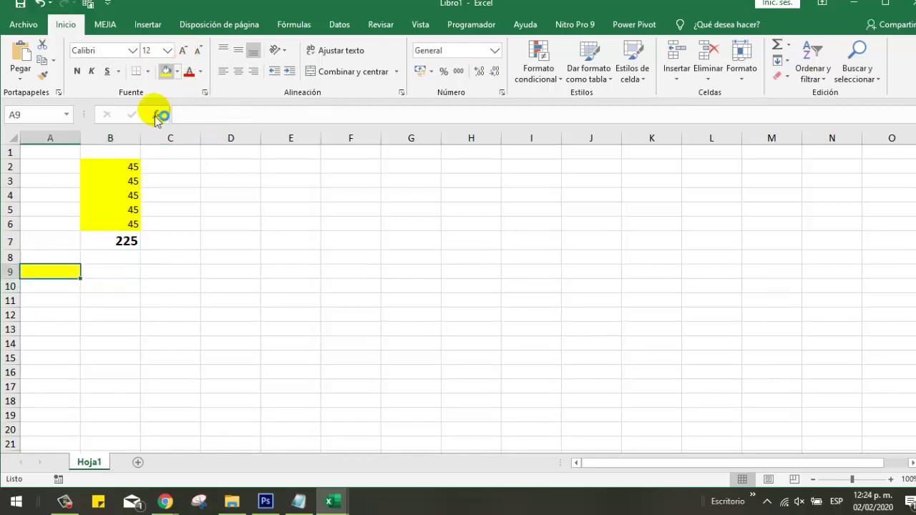
click(118, 275)
text(=)
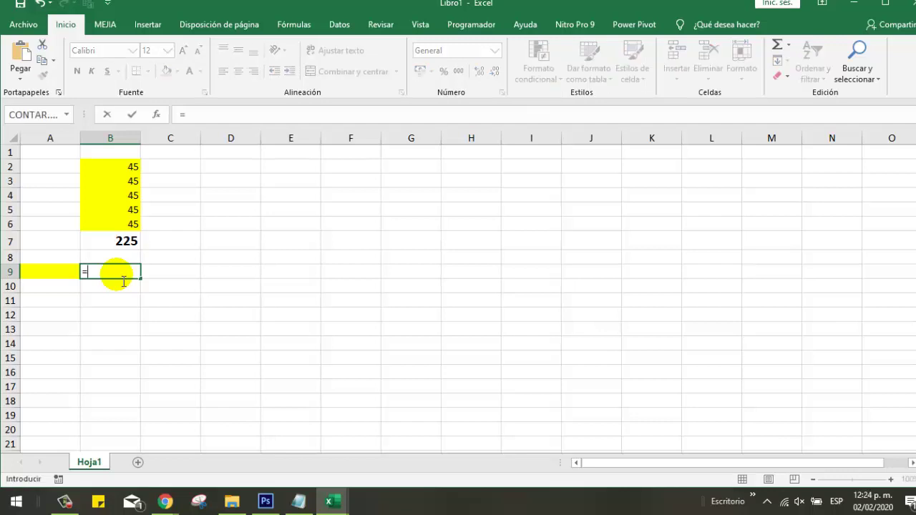
text(SUMA)
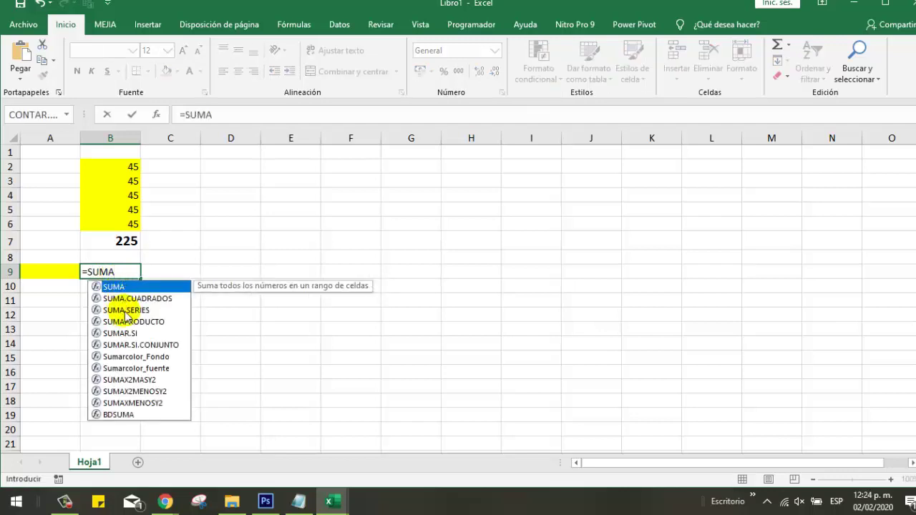
double_click(143, 357)
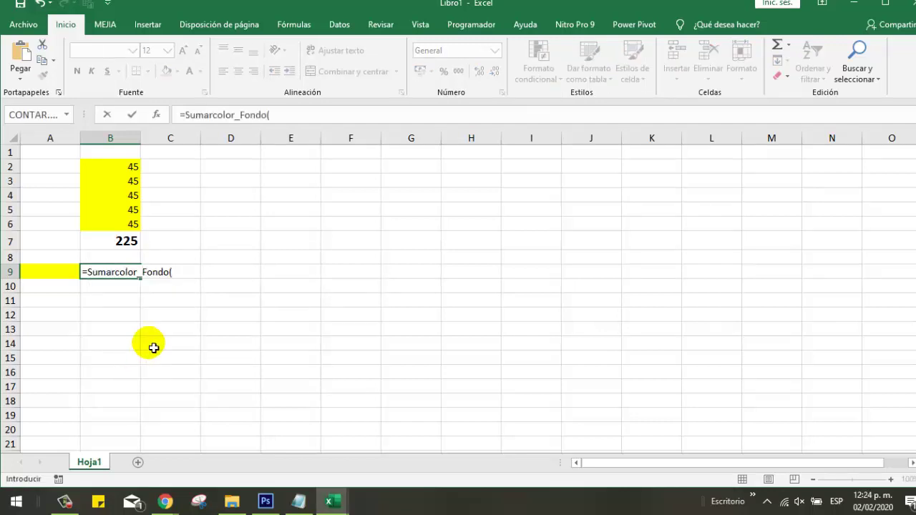
click(159, 115)
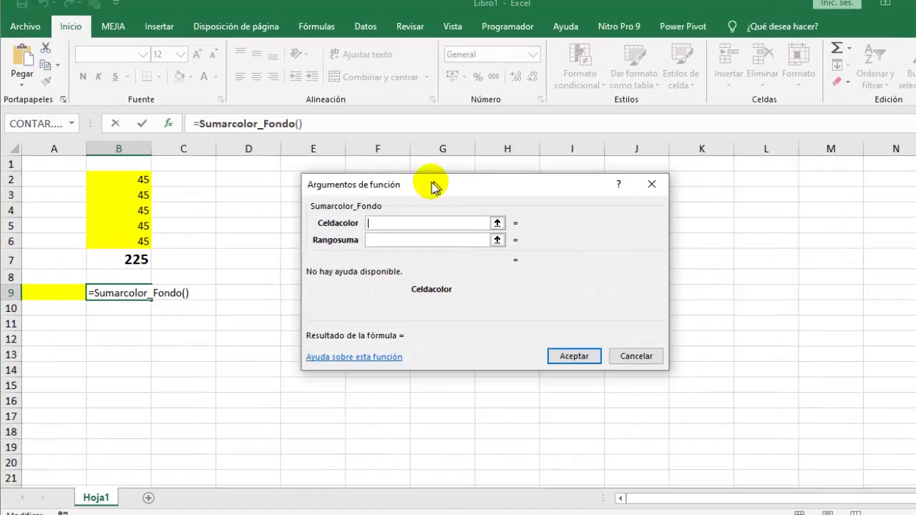
drag(433, 186, 399, 190)
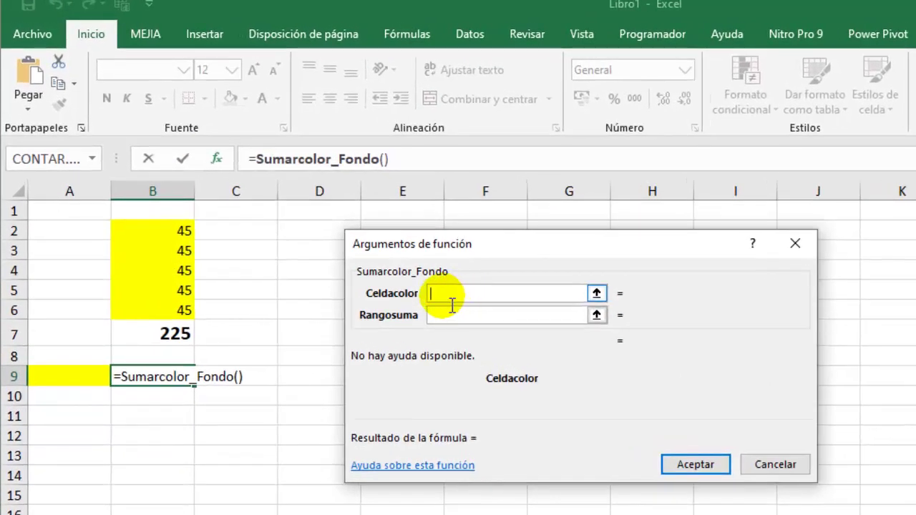
click(80, 385)
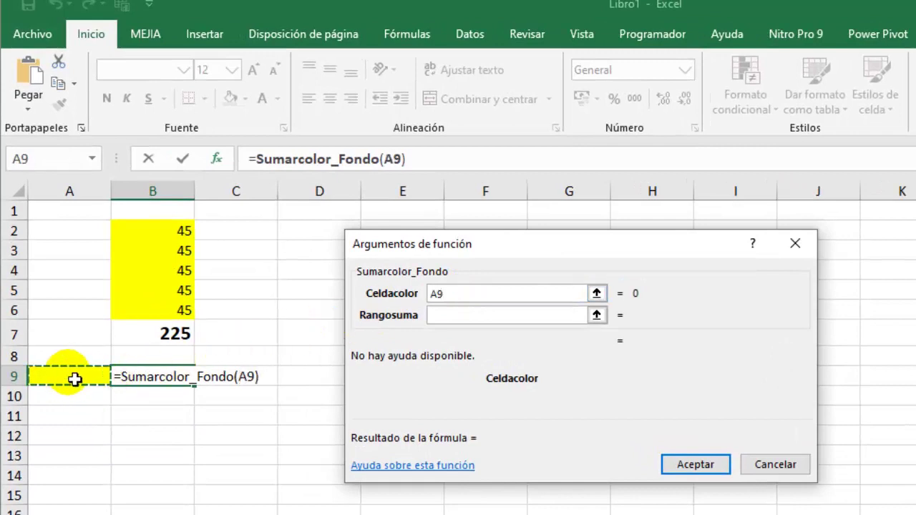
click(472, 321)
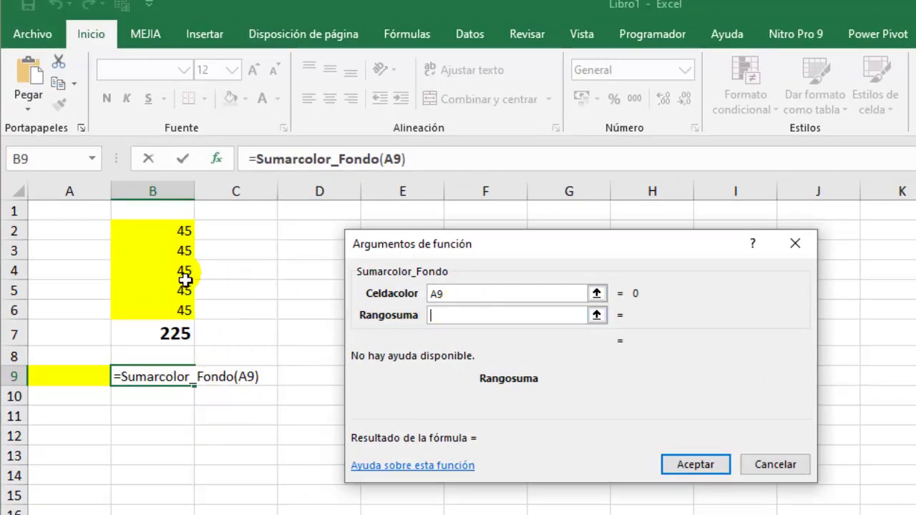
drag(177, 233, 180, 315)
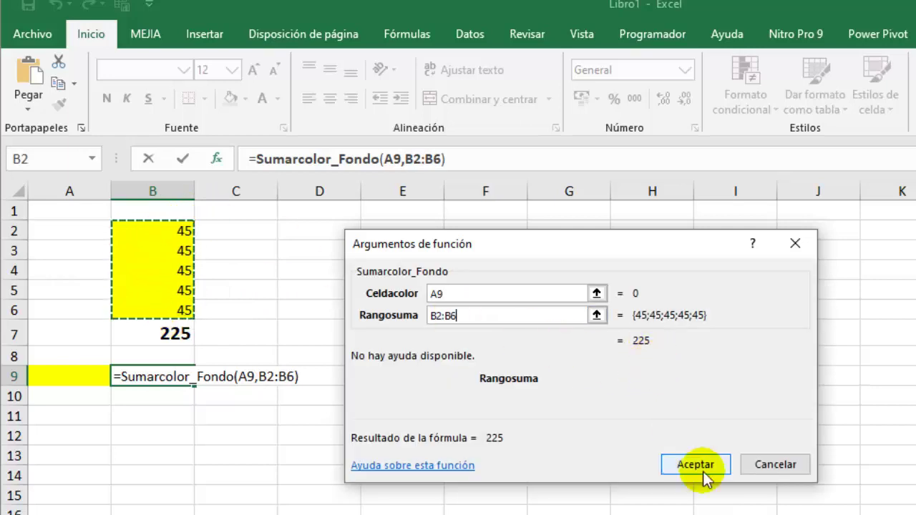
click(698, 466)
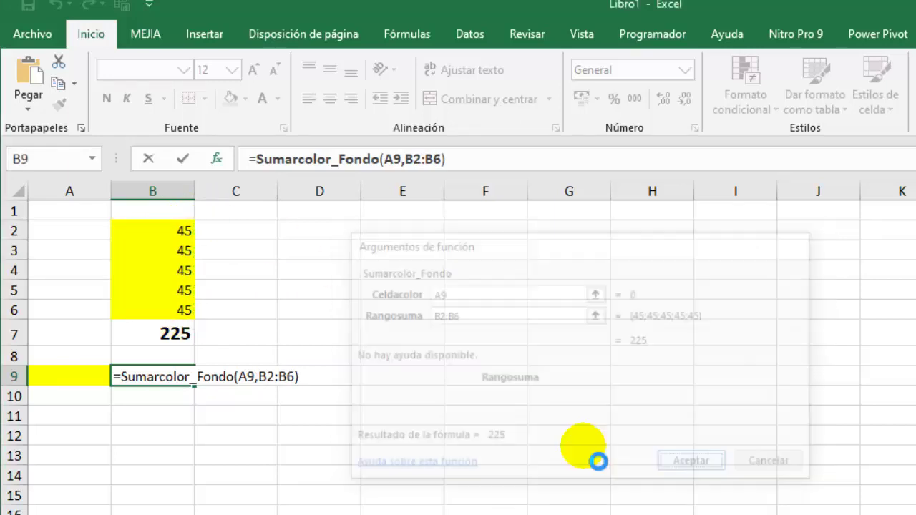
click(96, 405)
- Give cell A10 a light green fill
click(245, 99)
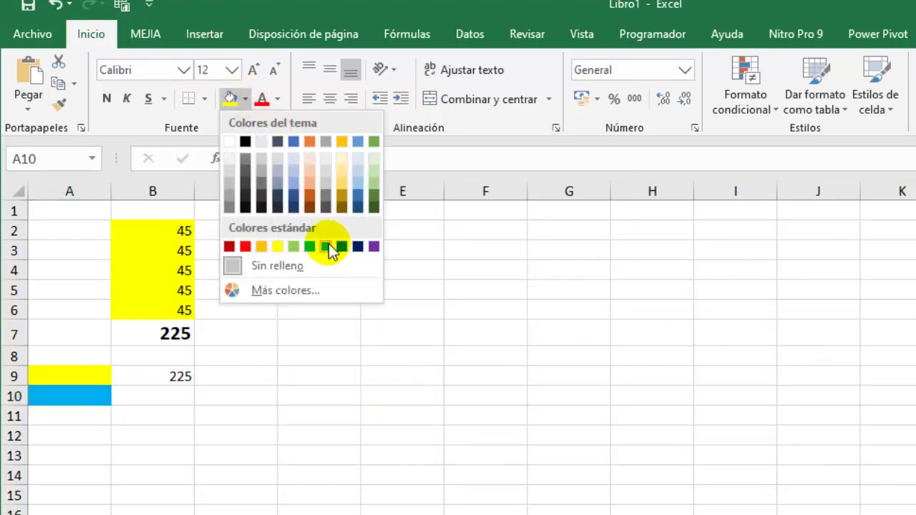
click(374, 182)
click(186, 453)
click(129, 398)
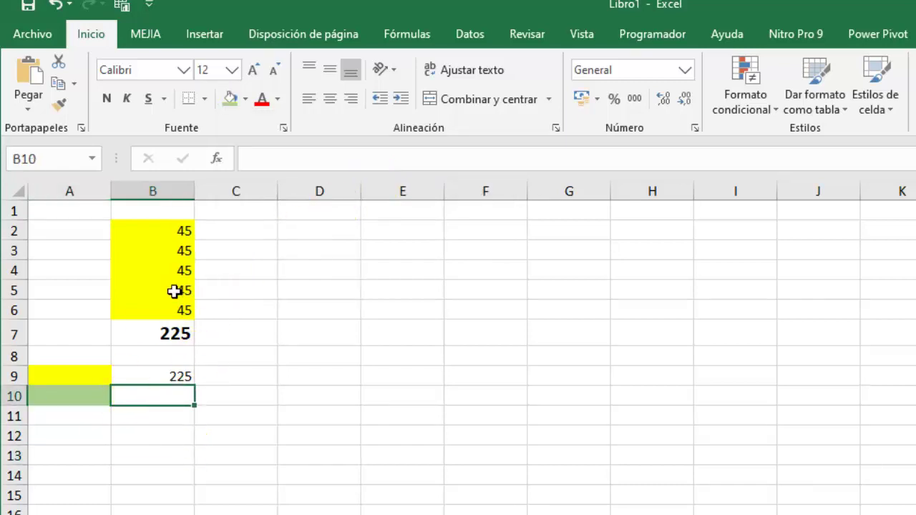
- Recolour B3 and B4 with the same light green fill
drag(183, 253, 184, 269)
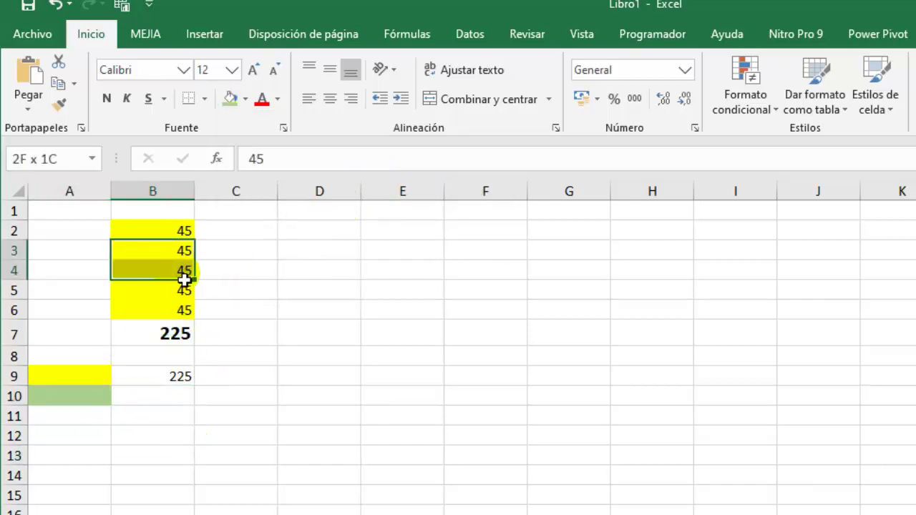
click(231, 97)
click(236, 374)
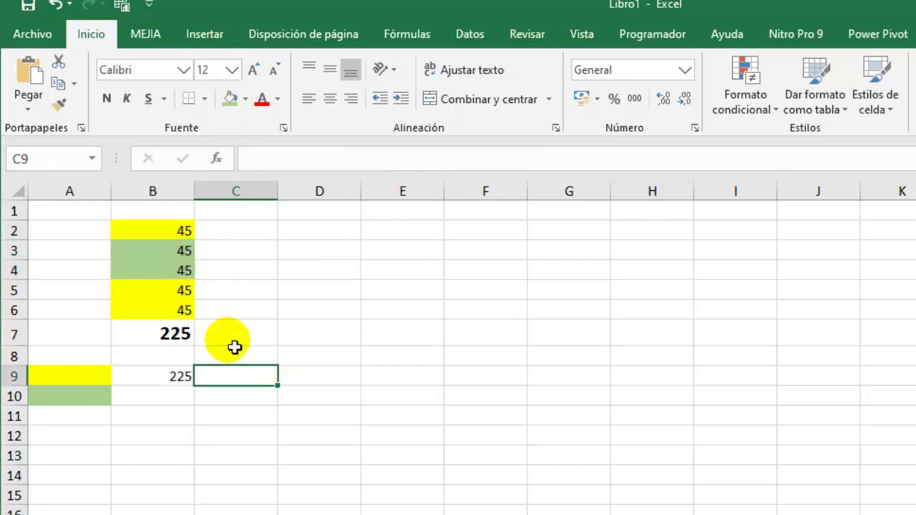
click(166, 400)
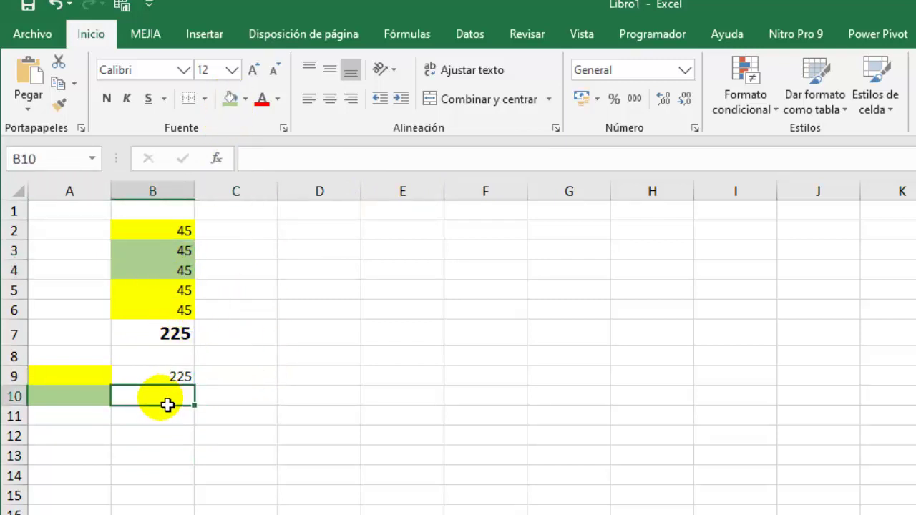
- Enter =Sumarcolor_Fondo(A10,B2:B6) in B10, giving a green total of 90
text(=SUMA)
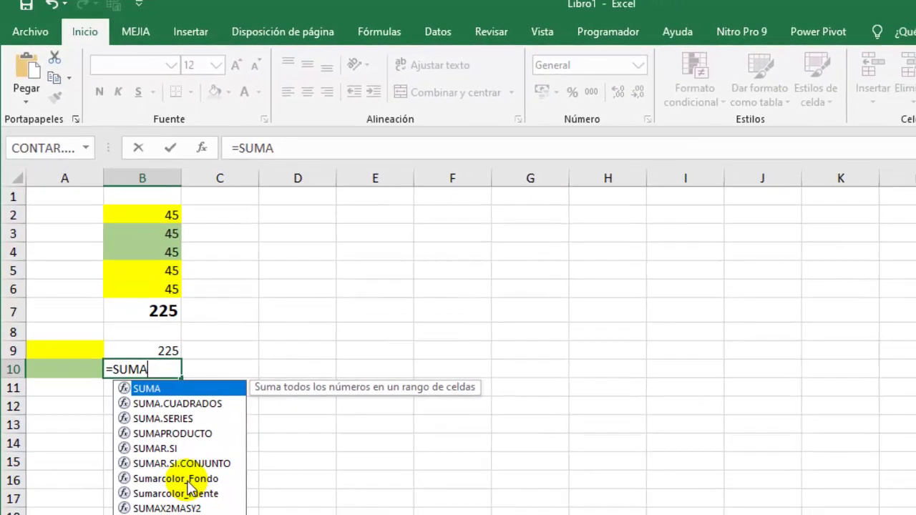
double_click(187, 511)
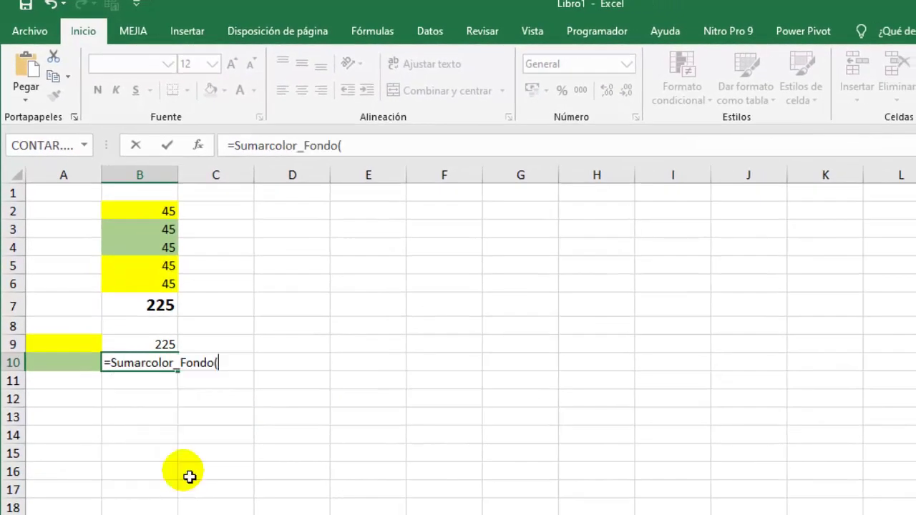
click(198, 145)
click(74, 367)
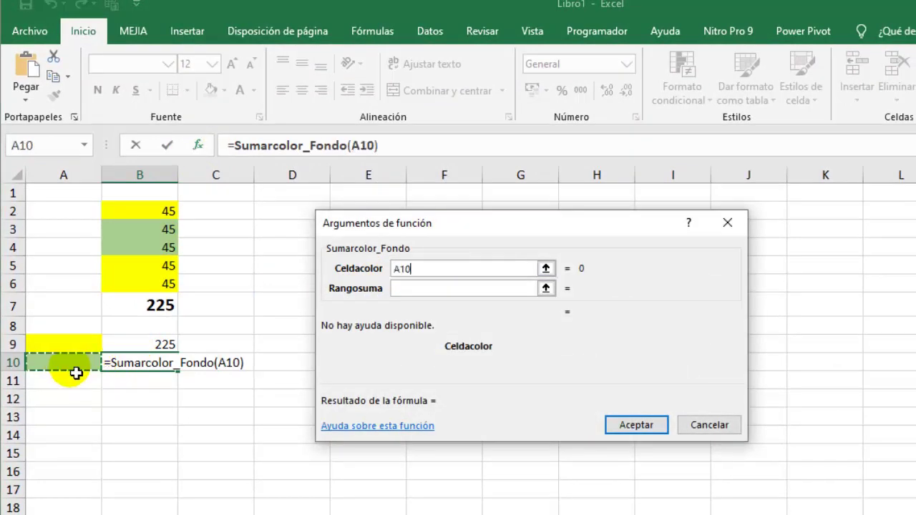
click(412, 288)
drag(143, 211, 161, 285)
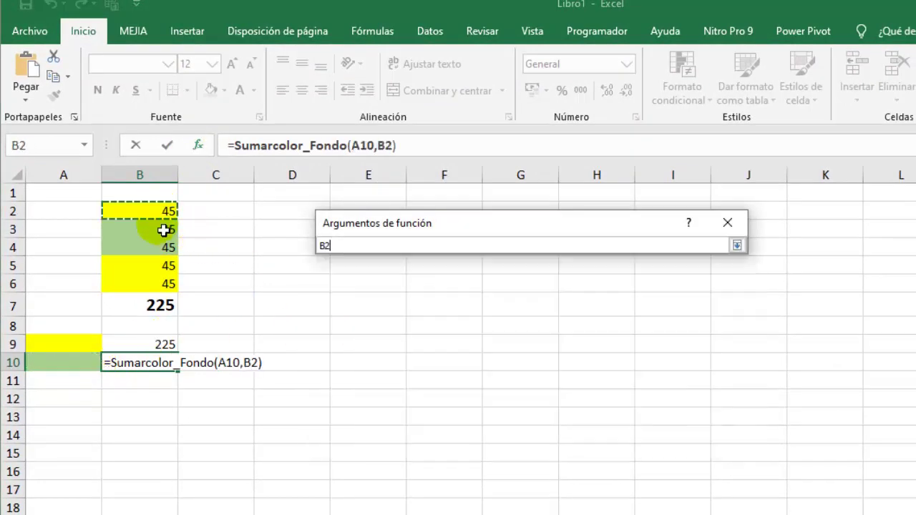
key(Return)
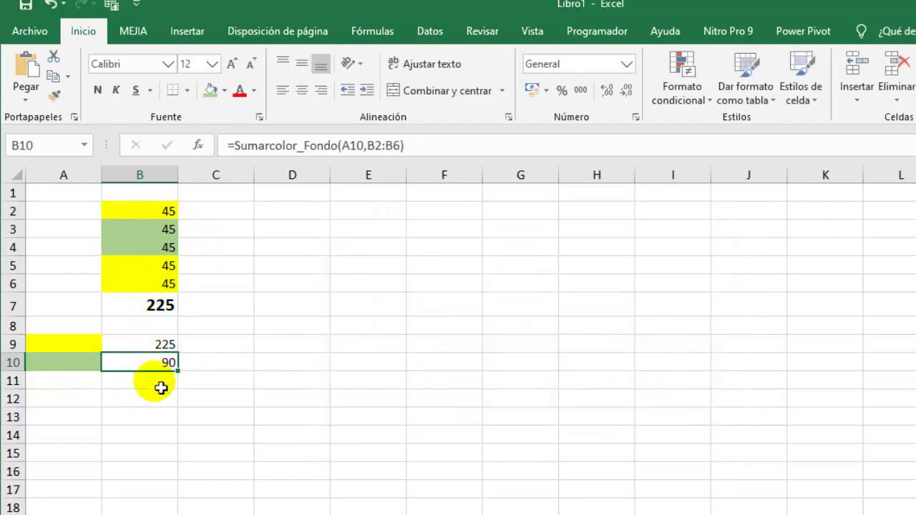
- Re-commit B9's formula so its yellow total recalculates to 135
click(152, 350)
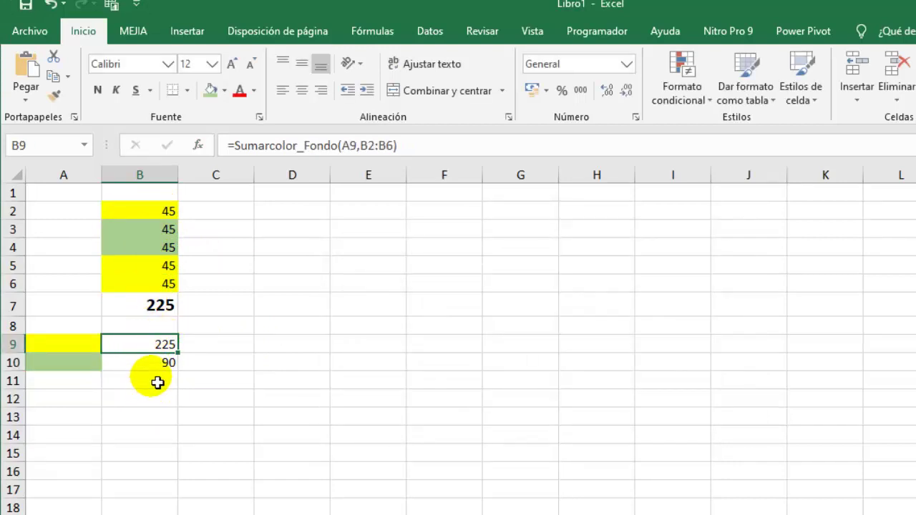
click(429, 156)
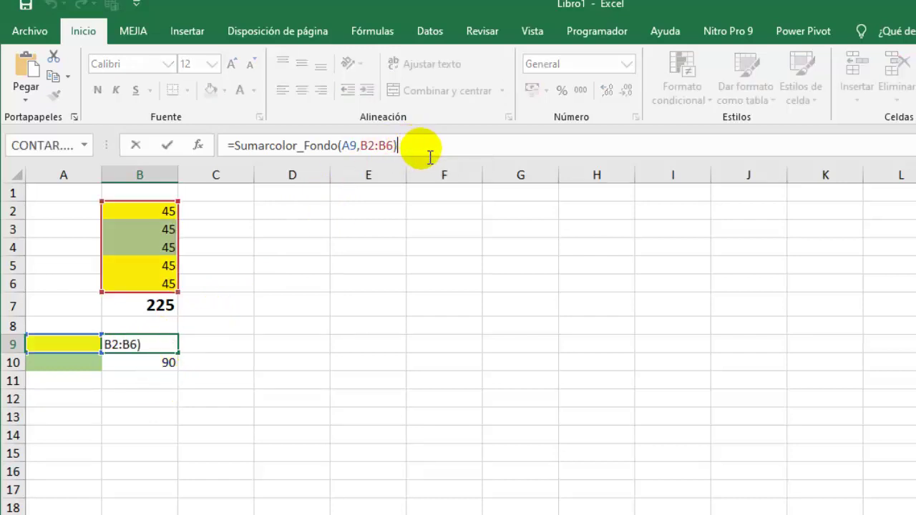
key(Return)
click(328, 347)
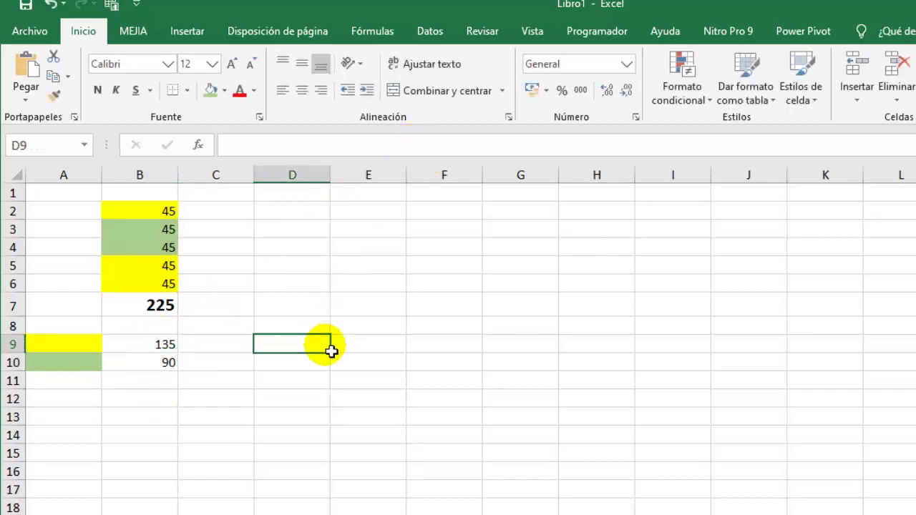
- AutoSum the colour totals to 225, copy B7's bold format onto it, and delete empty row 14
click(166, 453)
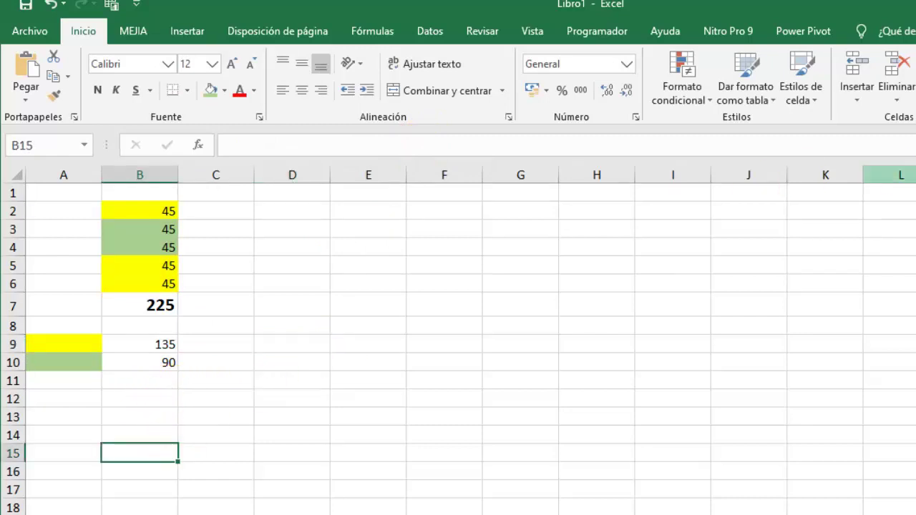
key(alt+equal)
key(Return)
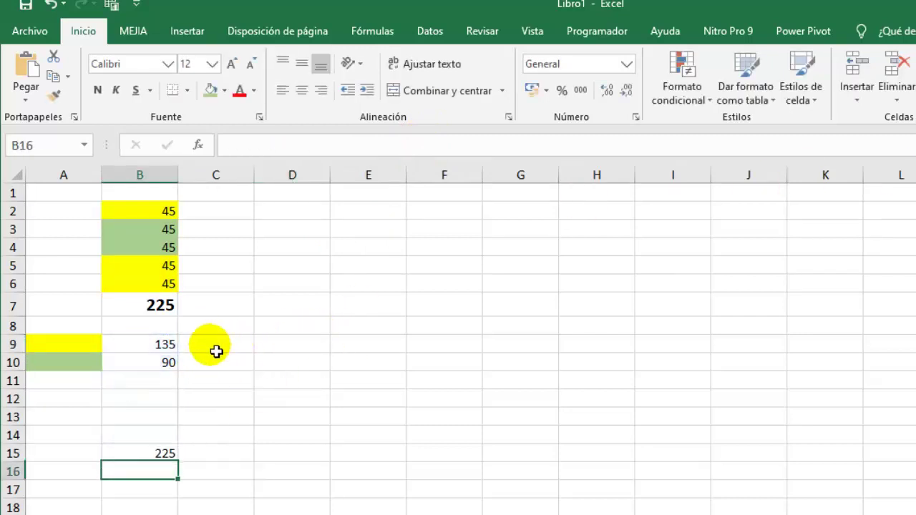
click(157, 451)
click(168, 304)
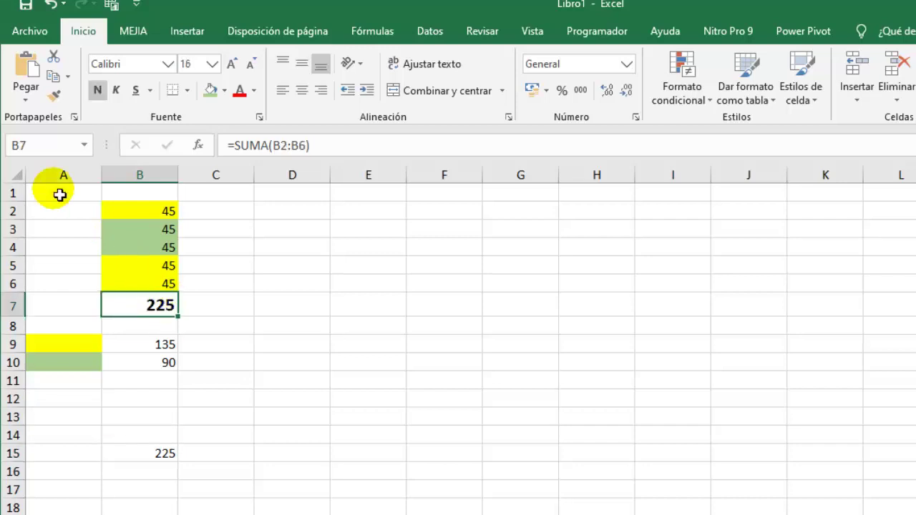
click(53, 97)
click(141, 435)
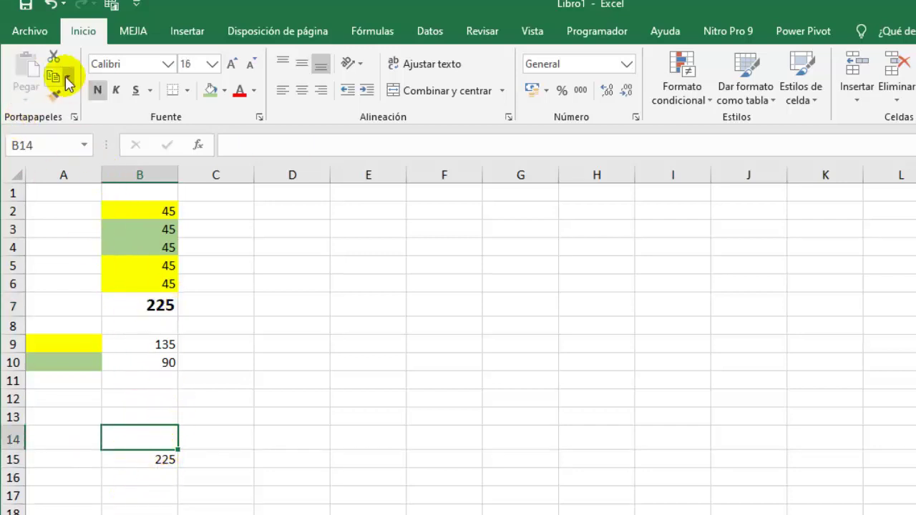
click(54, 95)
click(136, 461)
right_click(14, 440)
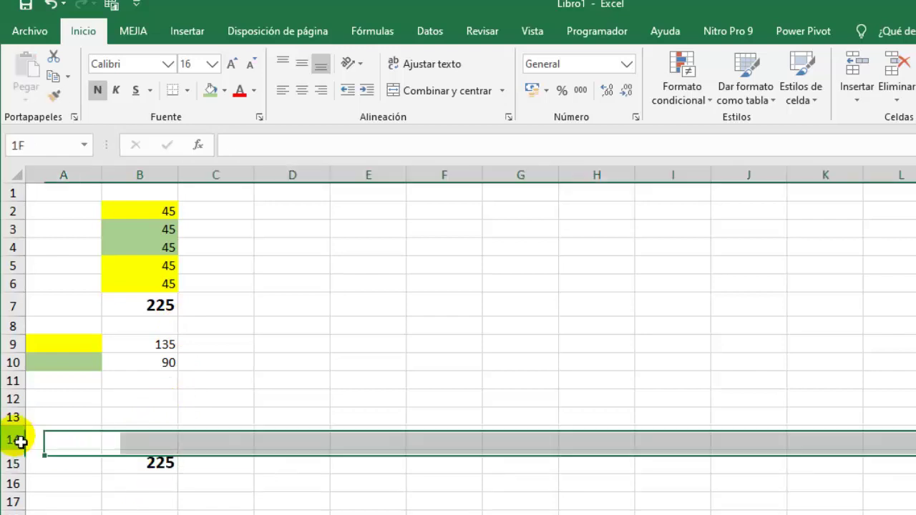
click(54, 336)
- Fill A11 red and recolour B2 and B5 with the same red
click(78, 381)
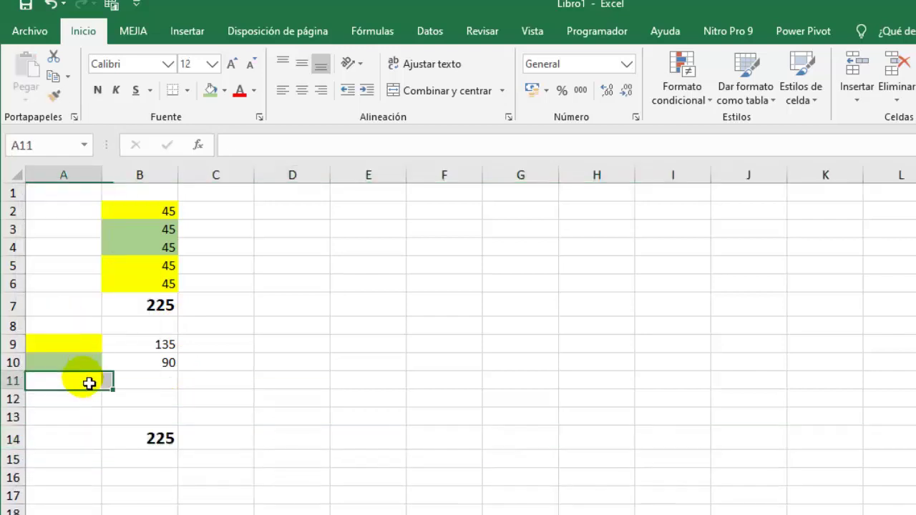
click(224, 90)
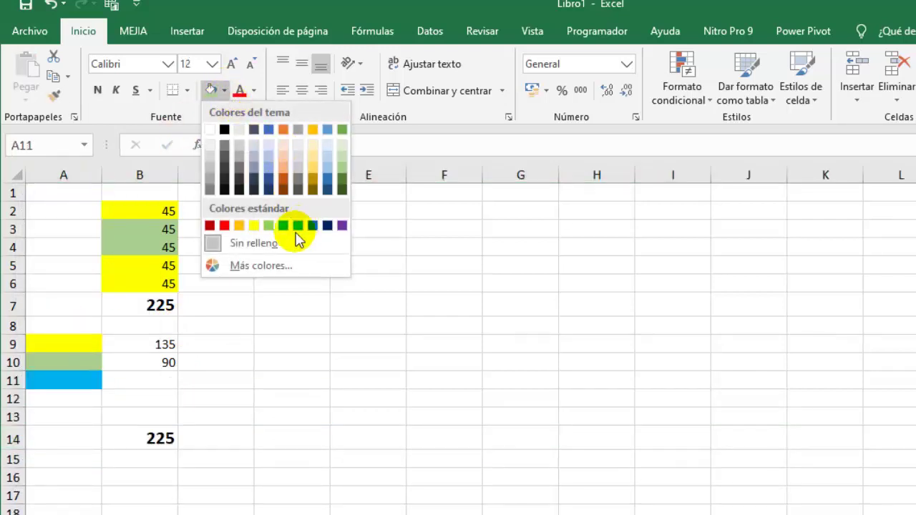
click(224, 226)
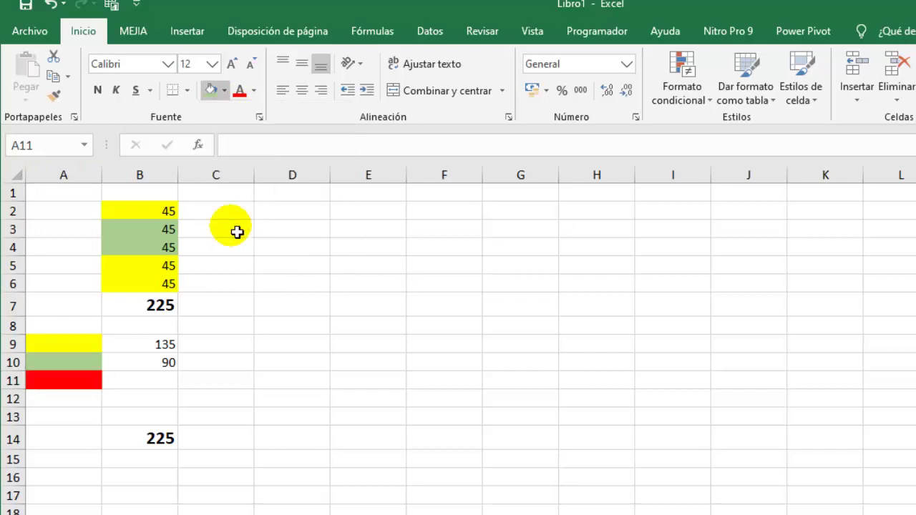
click(149, 383)
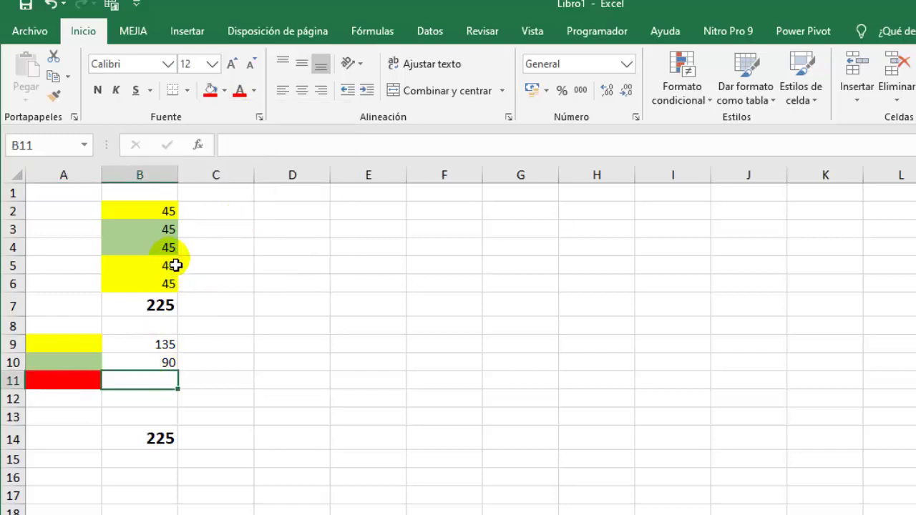
click(172, 267)
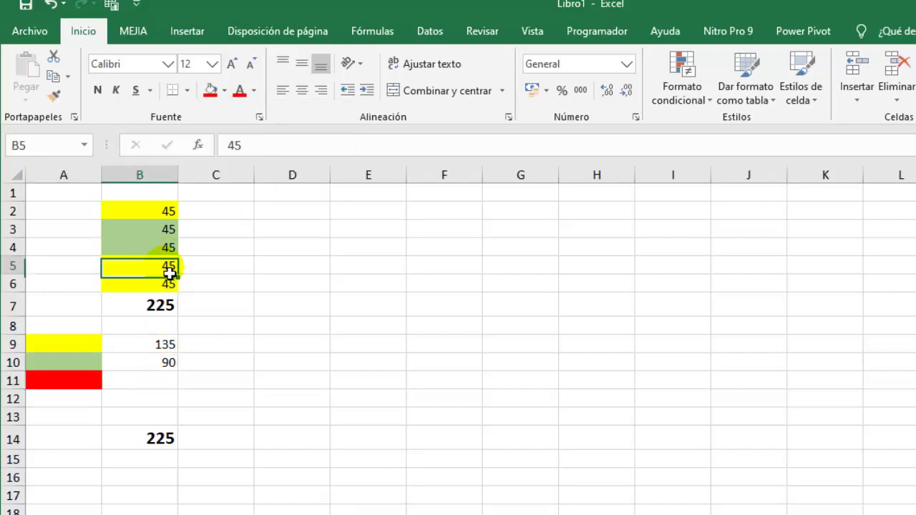
ctrl+click(172, 214)
click(212, 91)
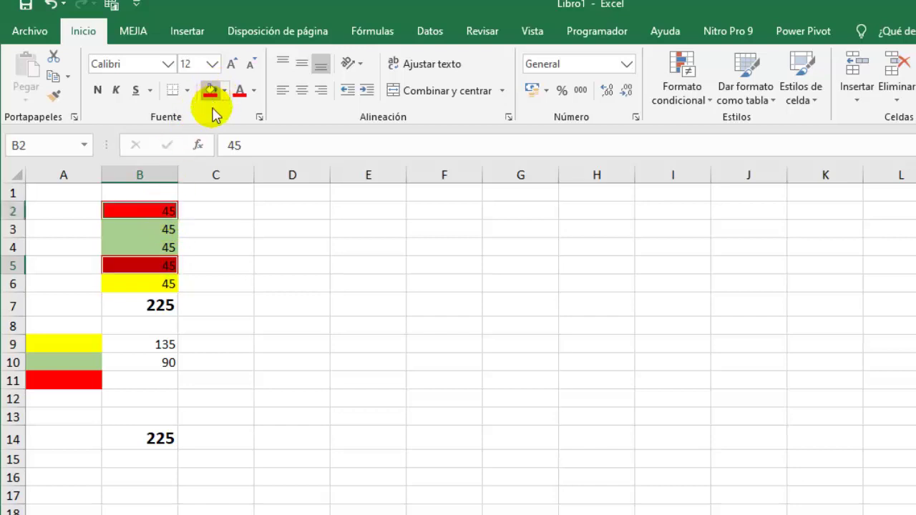
click(290, 345)
click(133, 387)
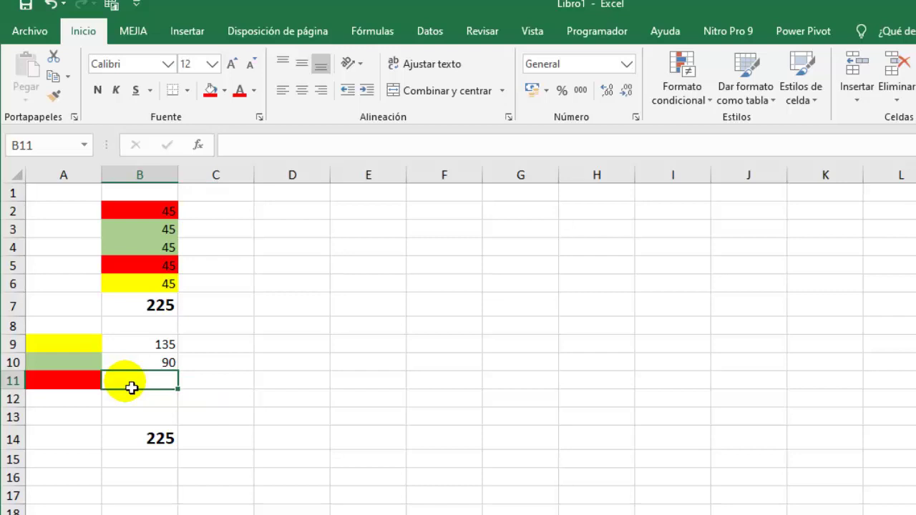
- Enter =Sumarcolor_Fondo(A11,B2:B6) in B11, giving a red total of 90
text(=SUMA)
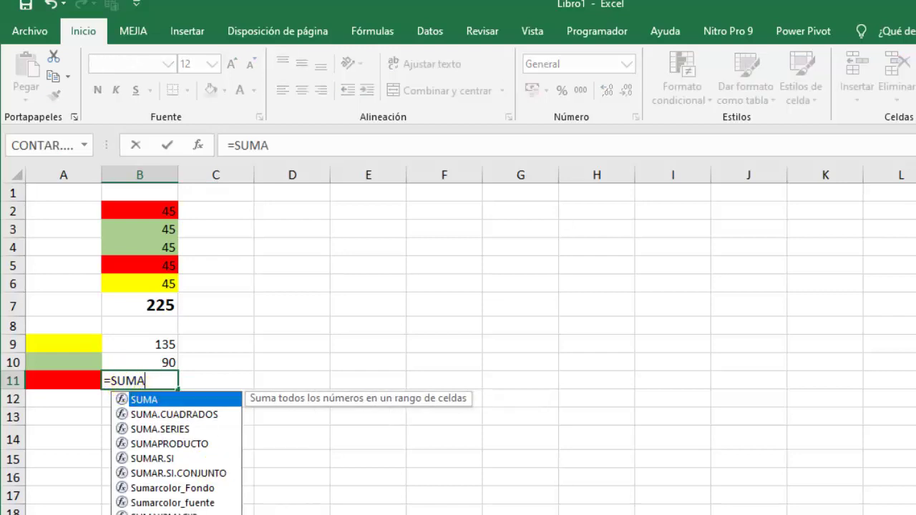
double_click(190, 489)
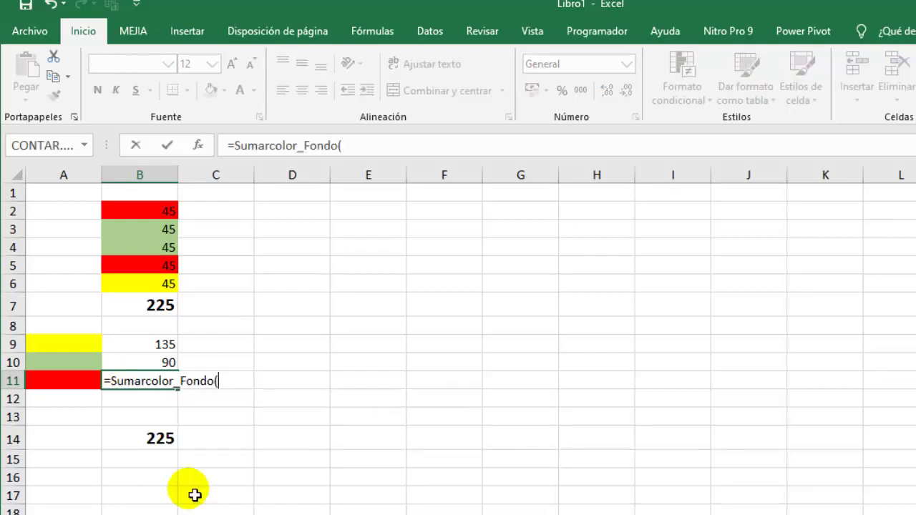
click(198, 147)
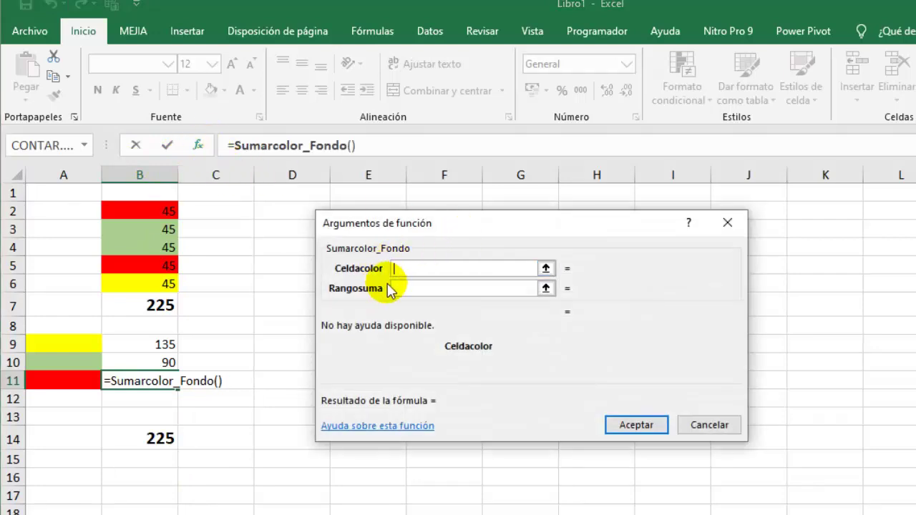
click(78, 380)
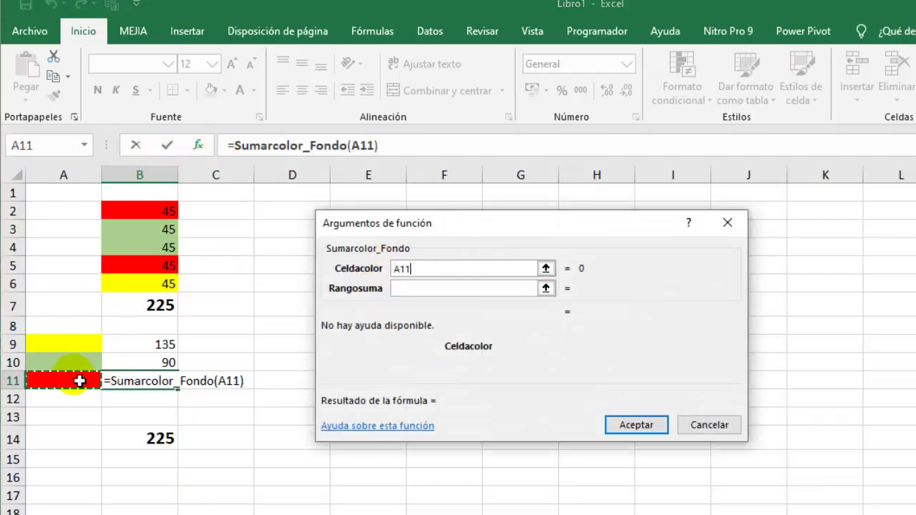
click(411, 288)
drag(168, 211, 161, 285)
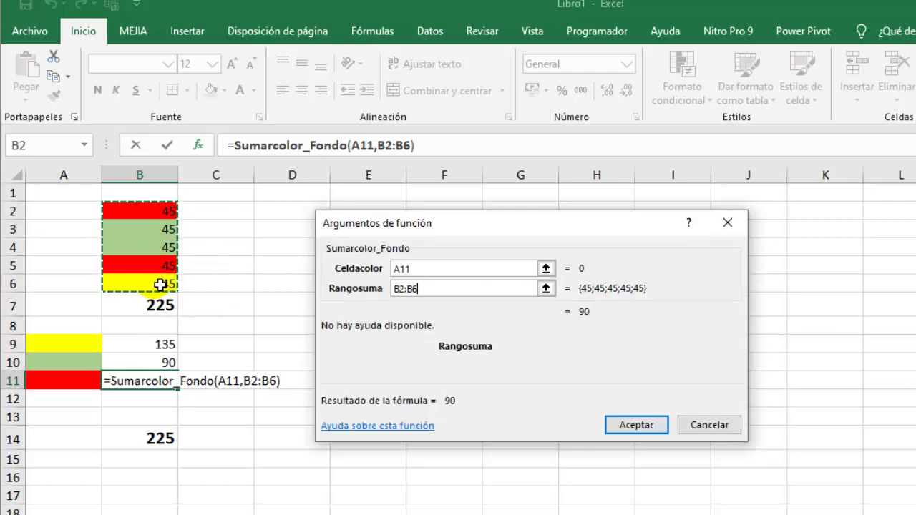
key(Return)
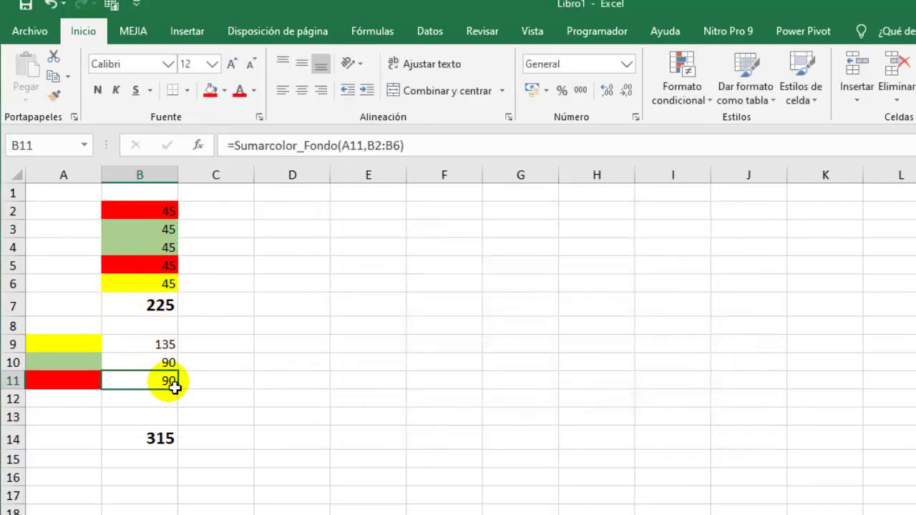
- Re-commit the B9 and B10 formulas so they recalculate to 45 and 90
click(169, 343)
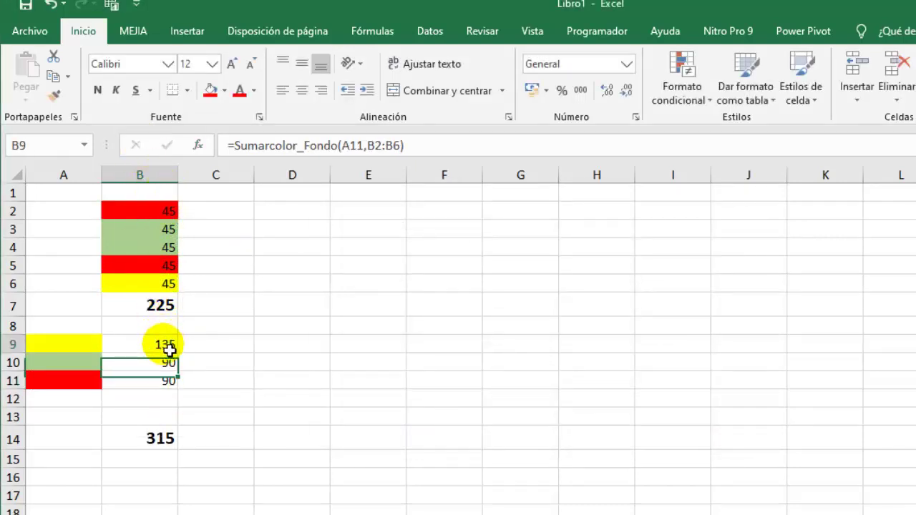
click(435, 145)
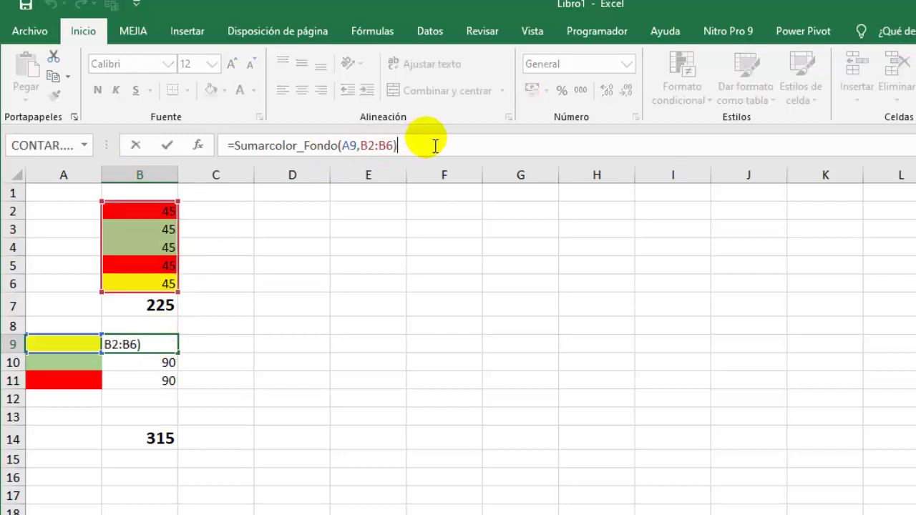
key(Return)
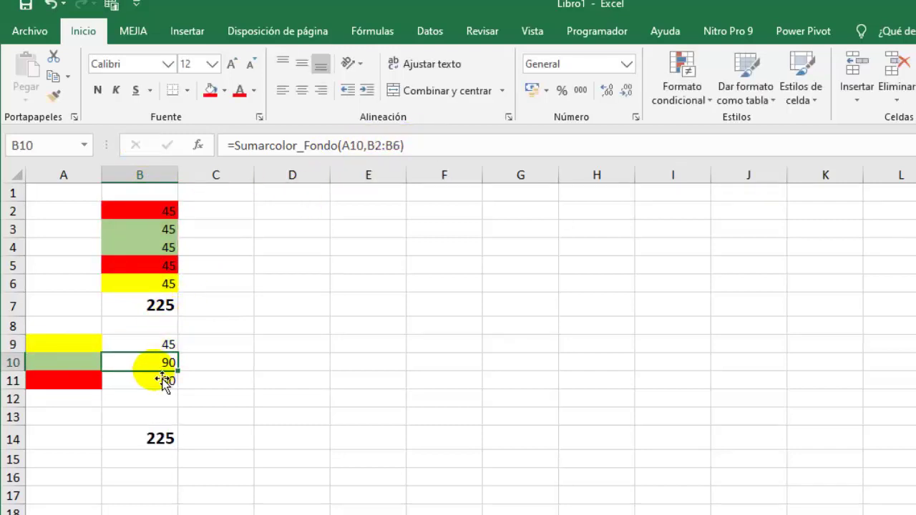
click(428, 159)
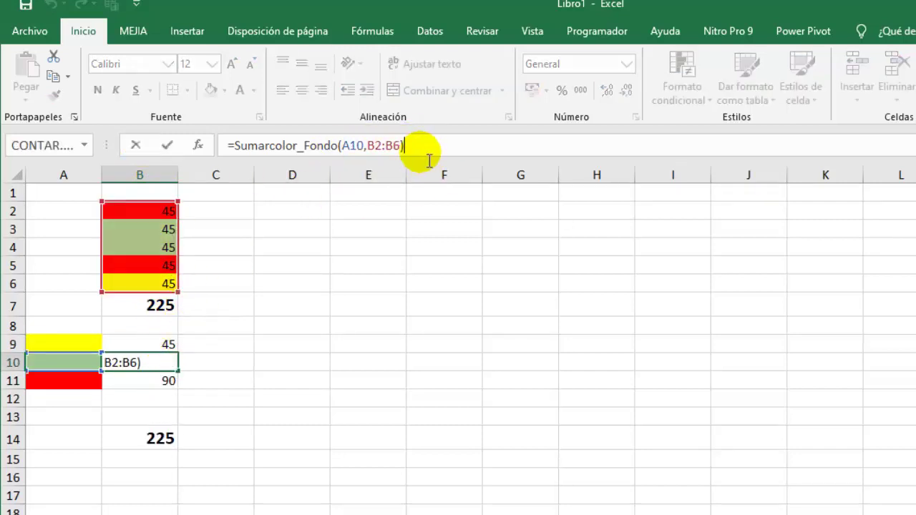
click(440, 315)
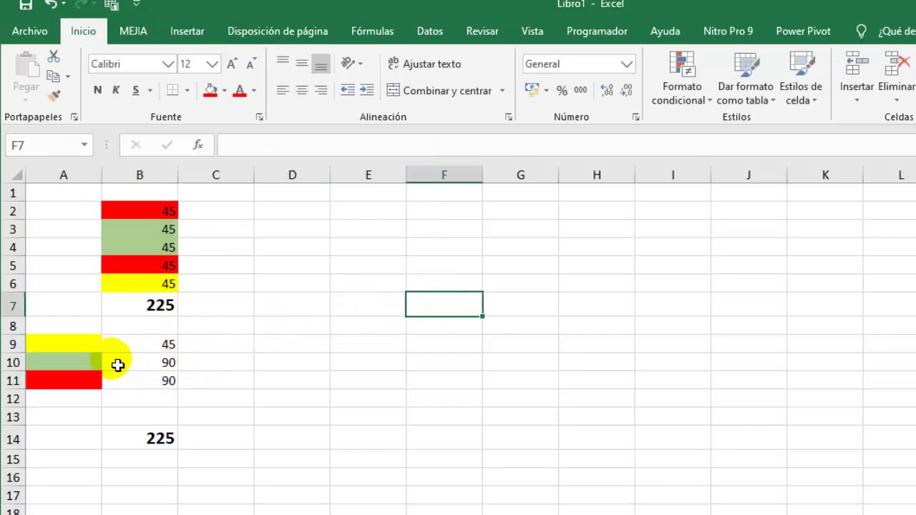
- Enter 545, 545, 3353, 87 and 88 into cells E2 through E6
click(229, 345)
click(138, 442)
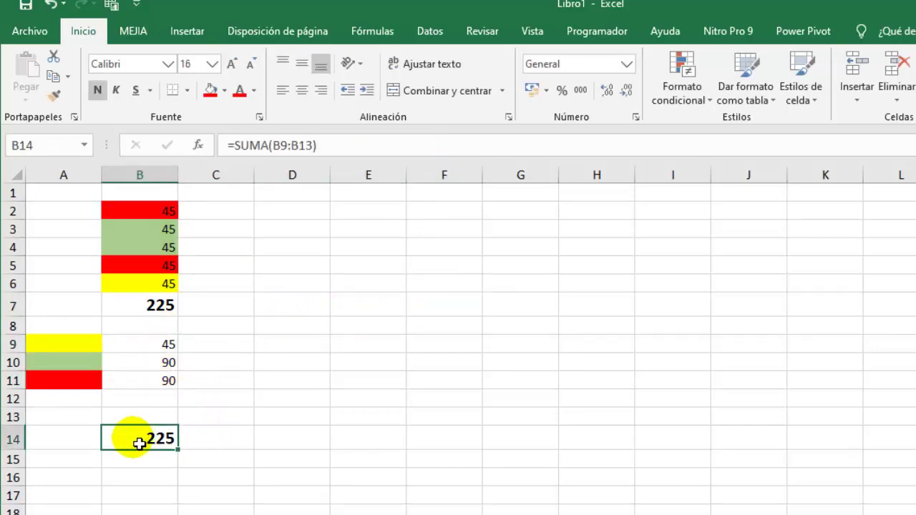
click(266, 358)
click(365, 213)
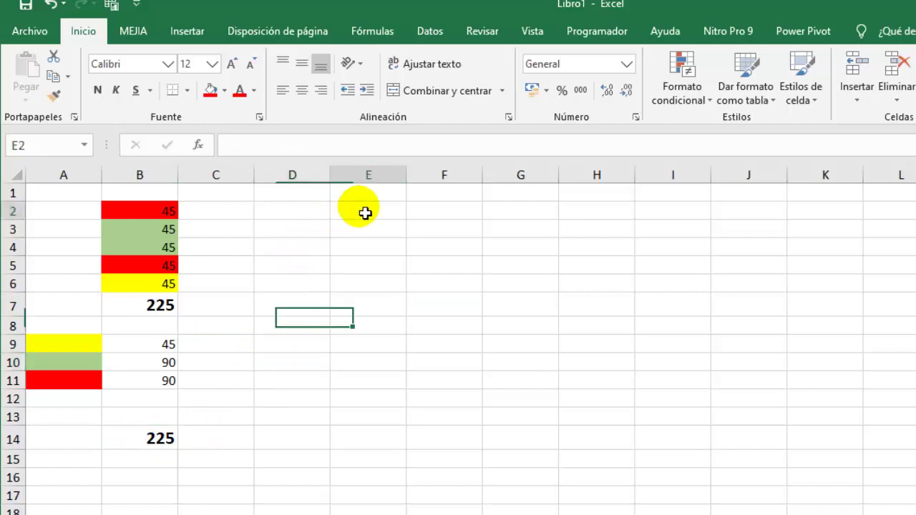
drag(365, 212, 397, 290)
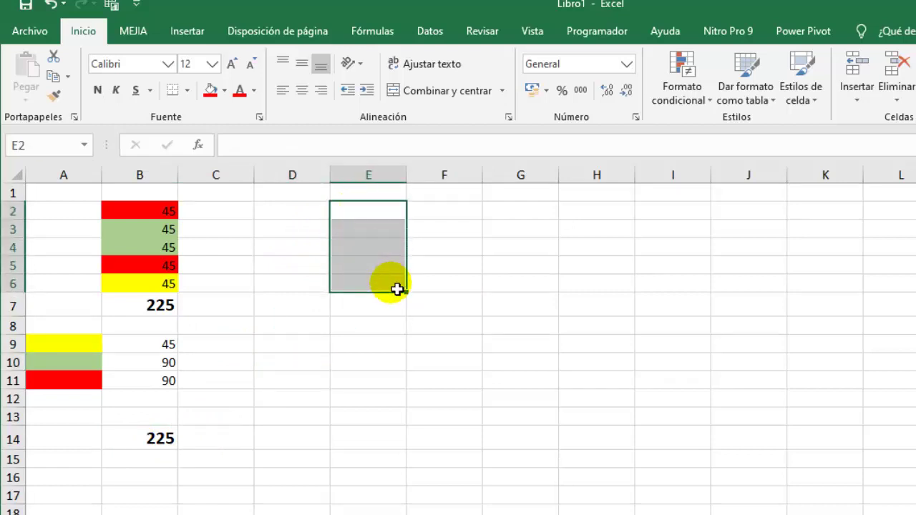
click(384, 218)
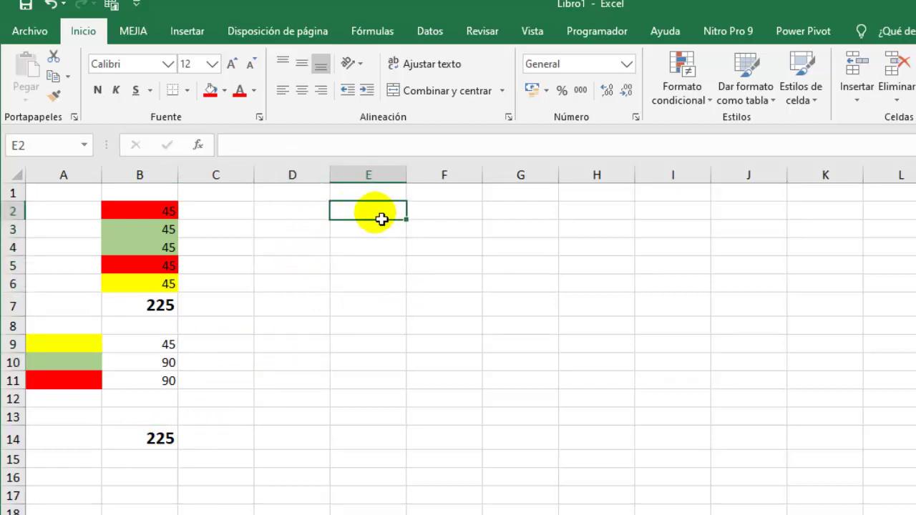
text(545)
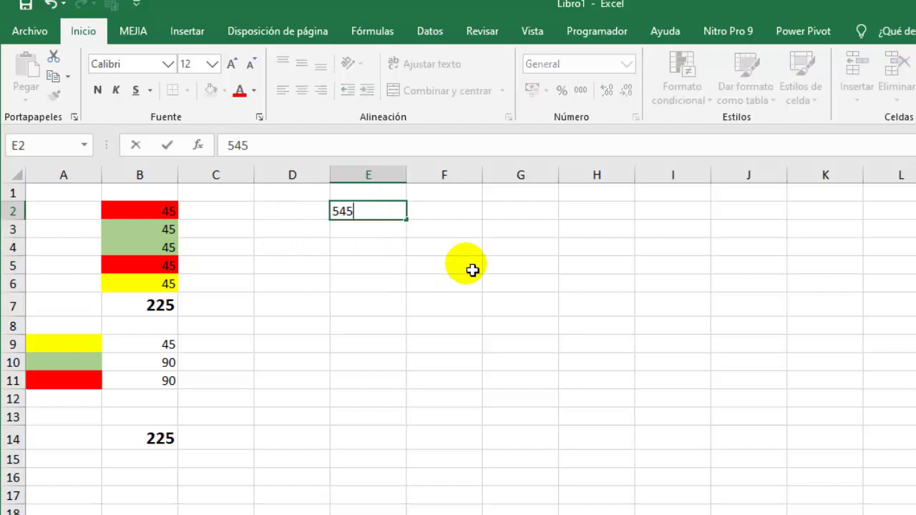
key(Return)
key(Return)
text(3353)
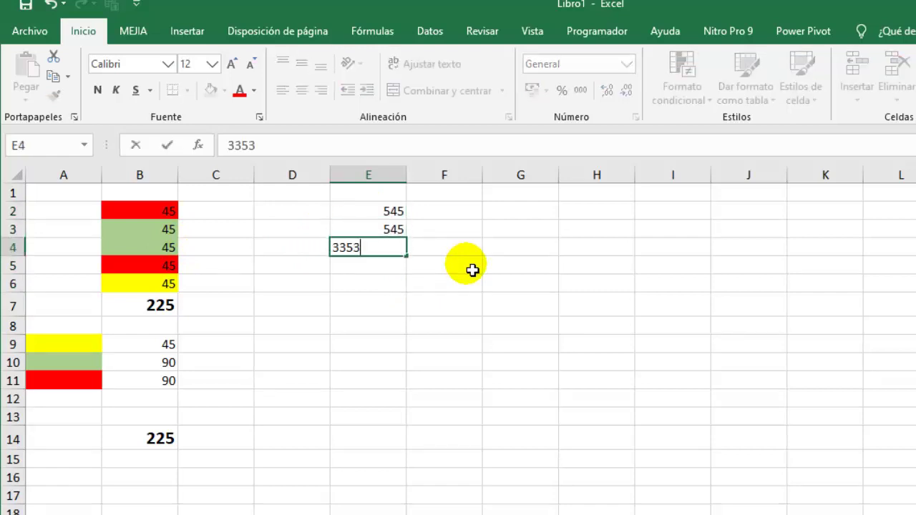
key(Return)
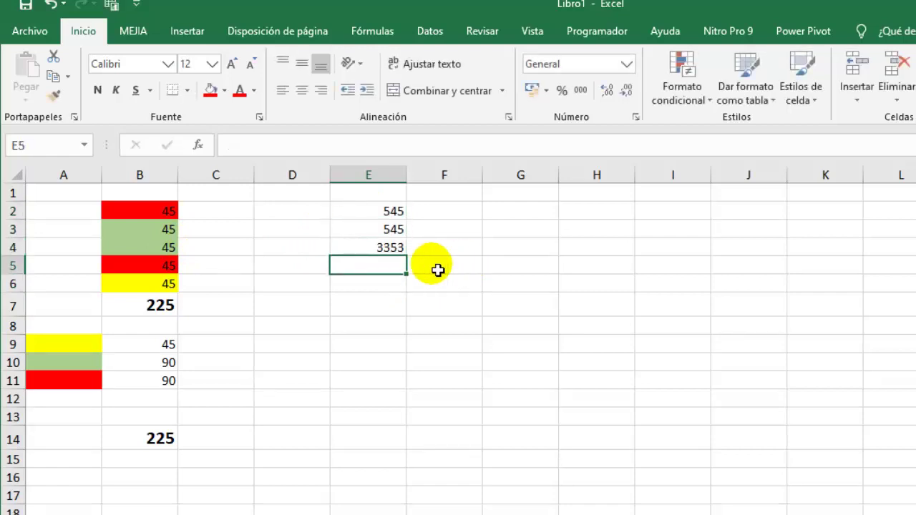
text(87)
click(388, 302)
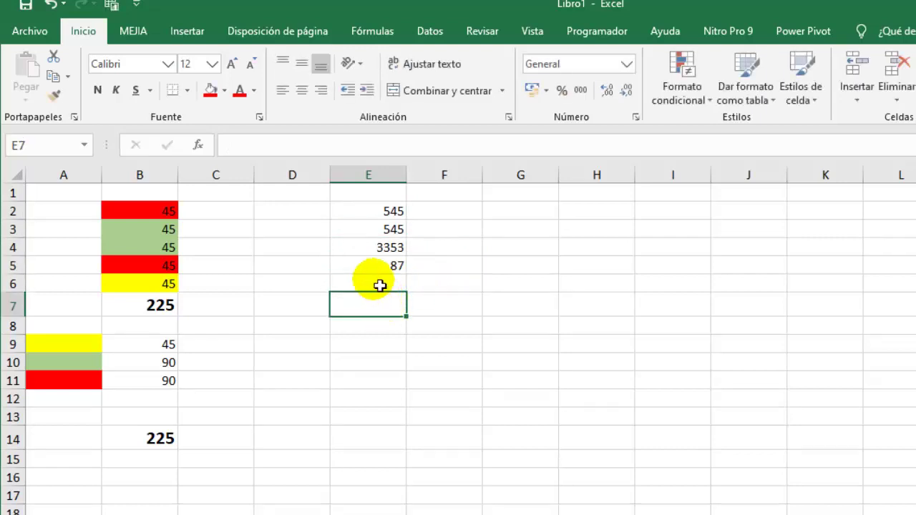
click(379, 284)
text(88)
click(374, 323)
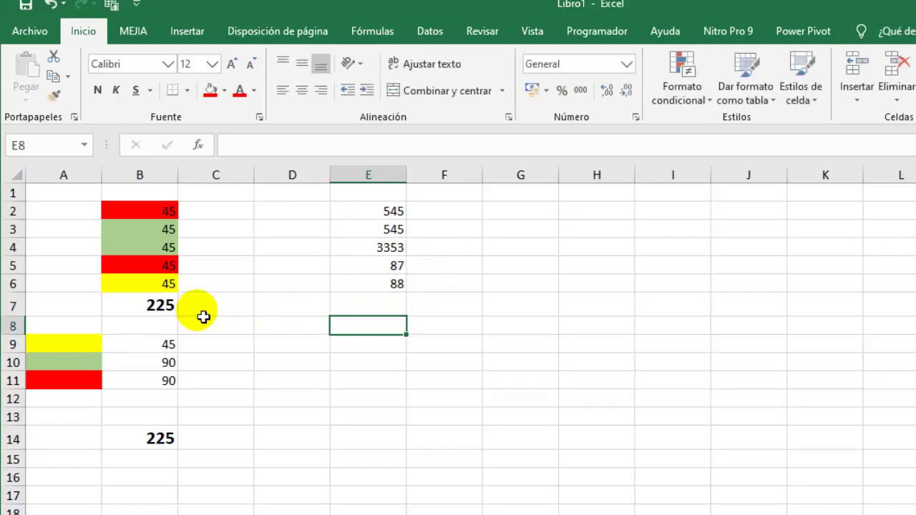
- Copy B7's bold format to E7 and AutoSum E2:E6 there, giving 4618
click(143, 306)
click(55, 94)
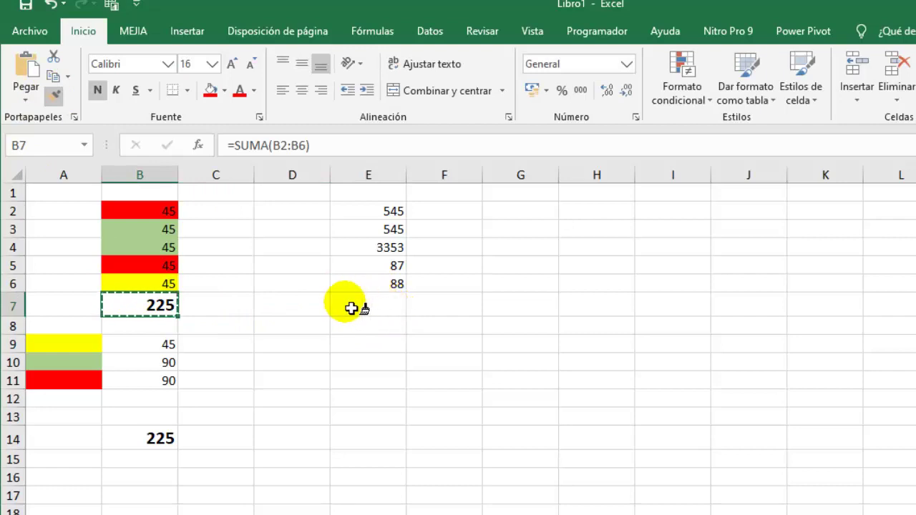
click(380, 307)
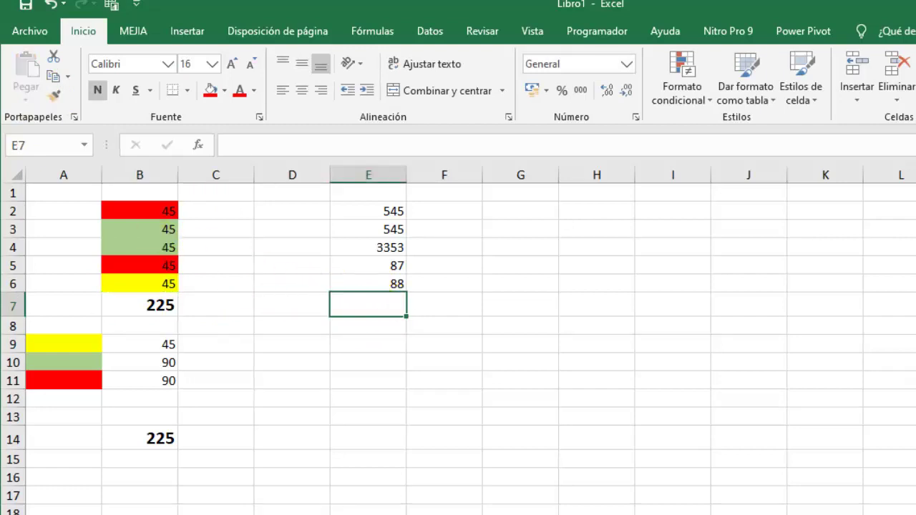
key(alt+equal)
key(Return)
click(407, 303)
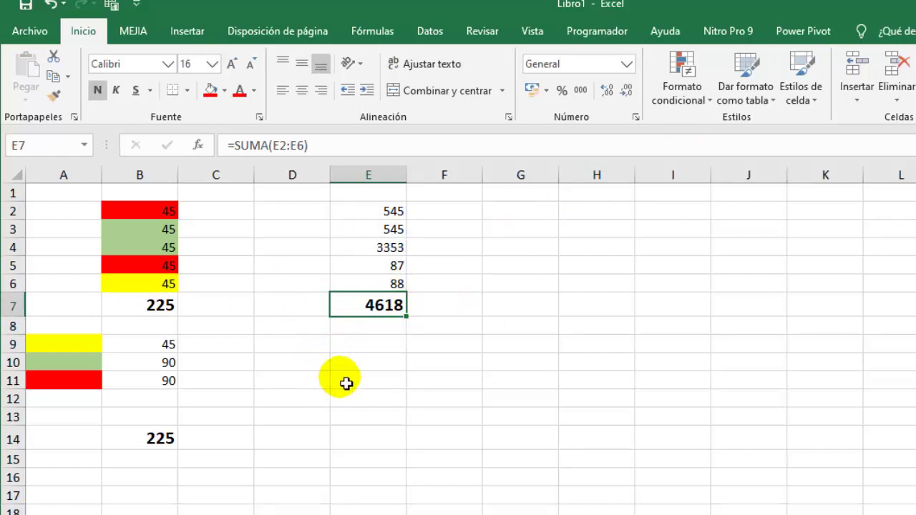
click(360, 345)
click(323, 349)
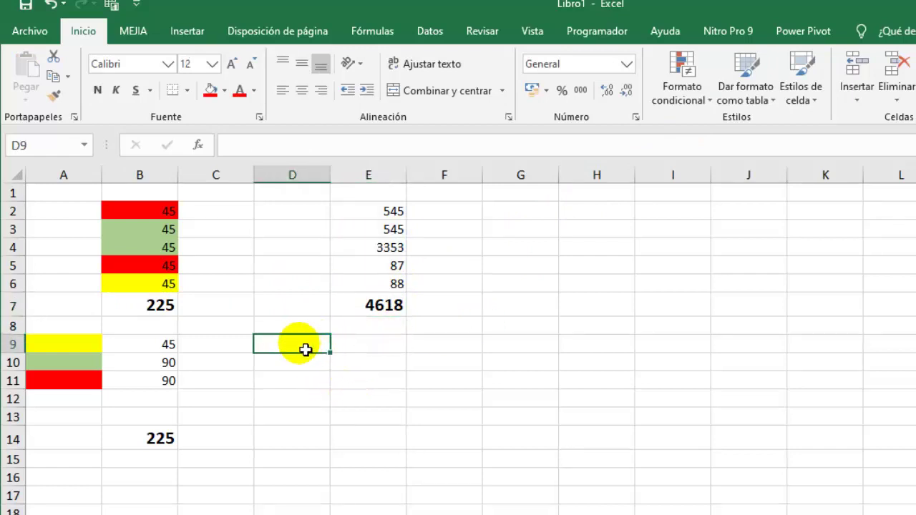
- Enter the colour names NEGRO, ROJO, VERDE and AZUL in D9 through D12, then select the 545 values in E2 and E3
text(NEGRO)
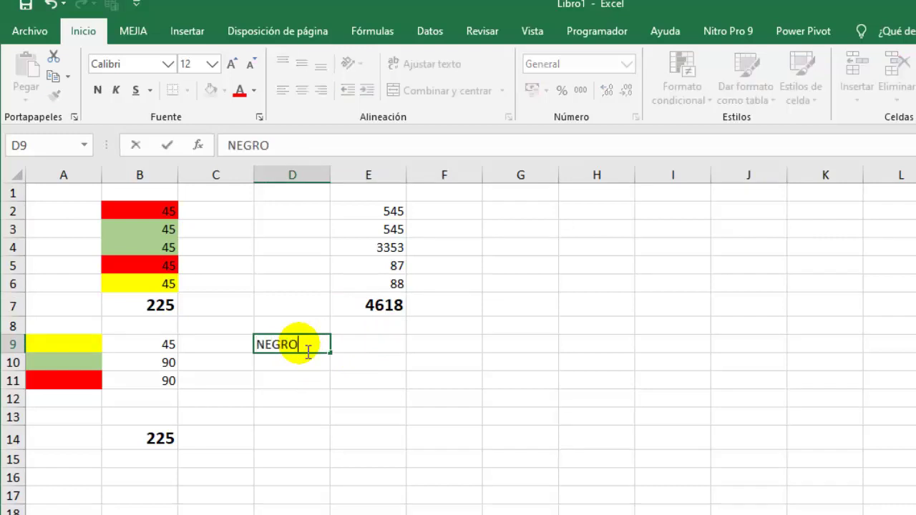
key(Return)
text(ROJO)
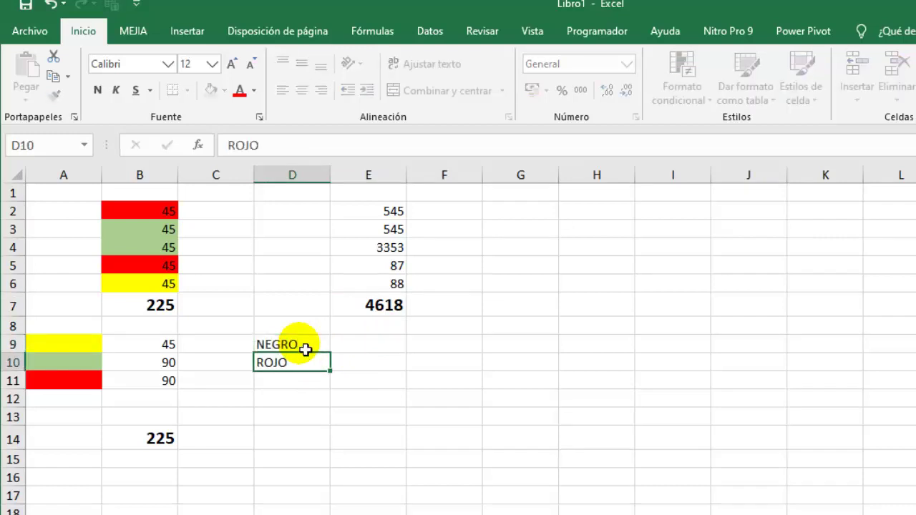
key(Return)
text(VERDE)
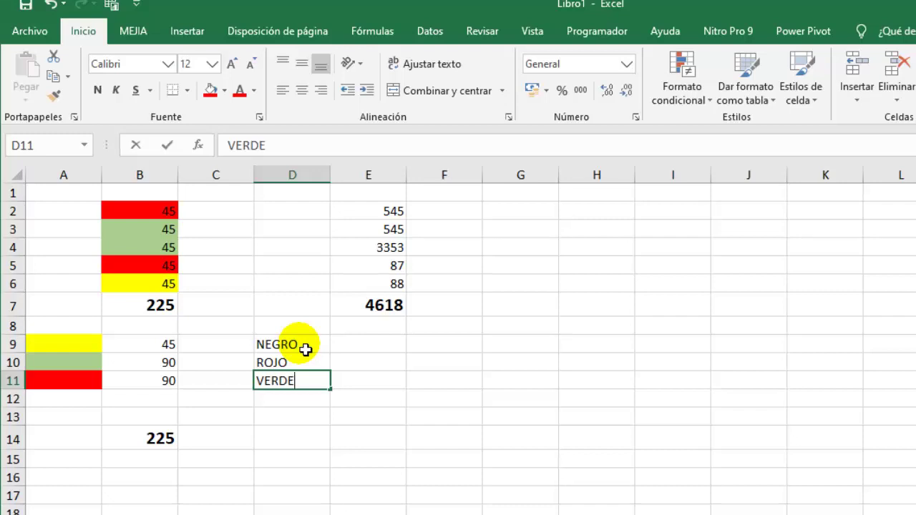
key(Return)
text(AZUL)
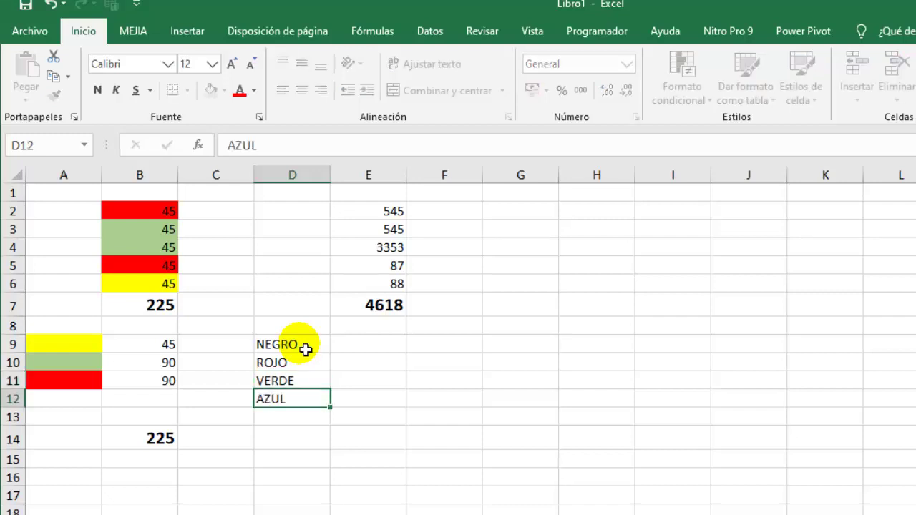
key(Return)
click(399, 217)
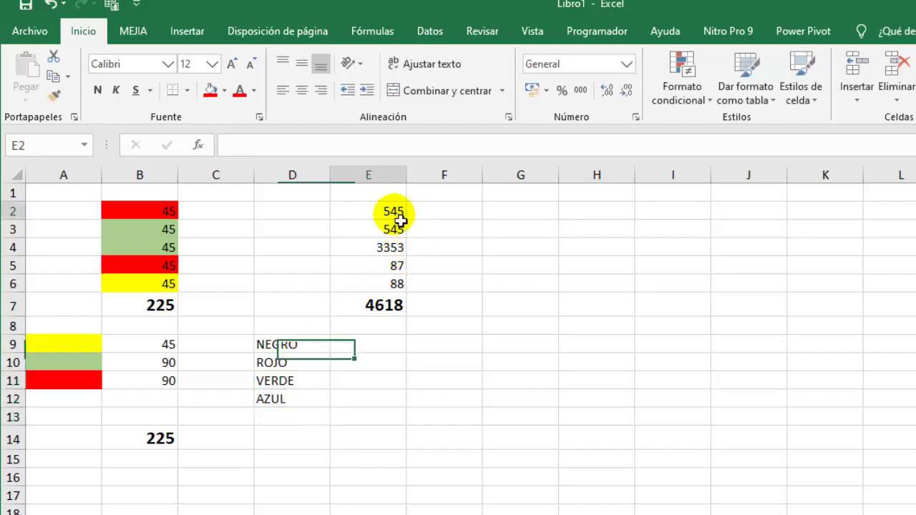
click(398, 235)
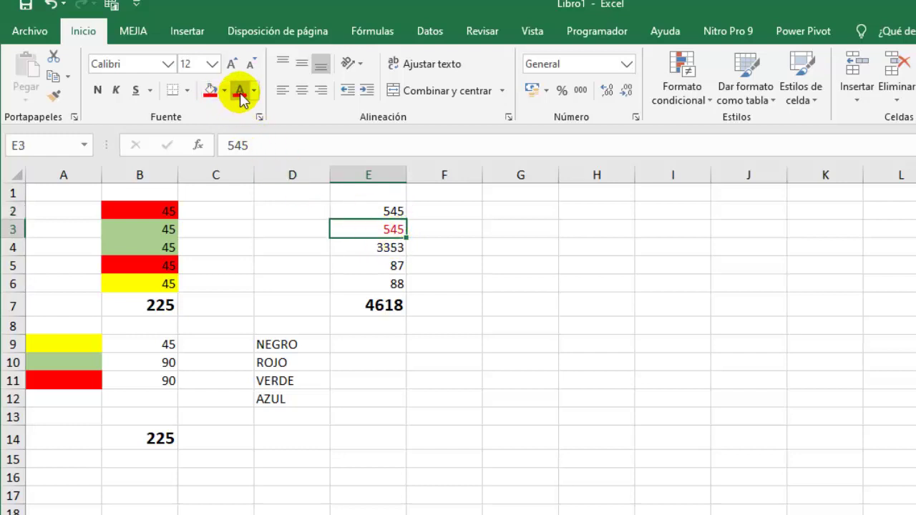
- Give the ROJO label a red font, and make the 87 in E5 and the VERDE label green
click(285, 365)
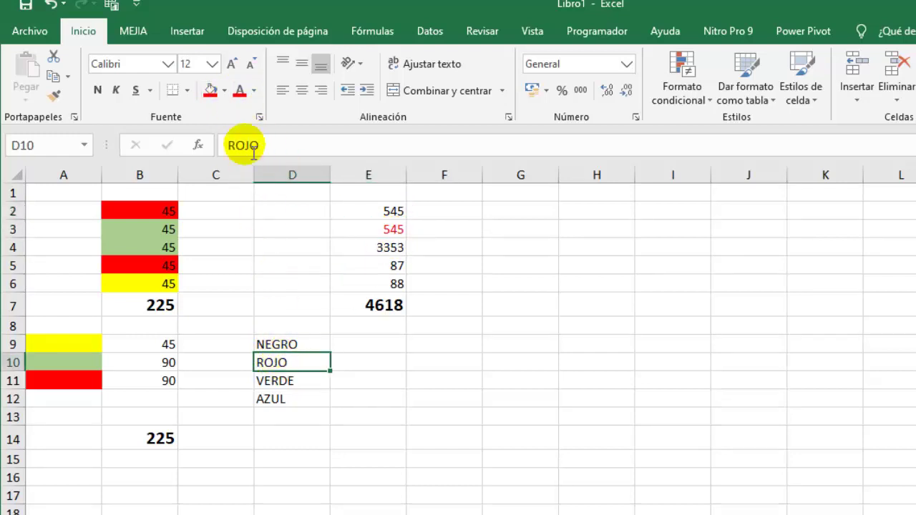
click(240, 91)
click(364, 387)
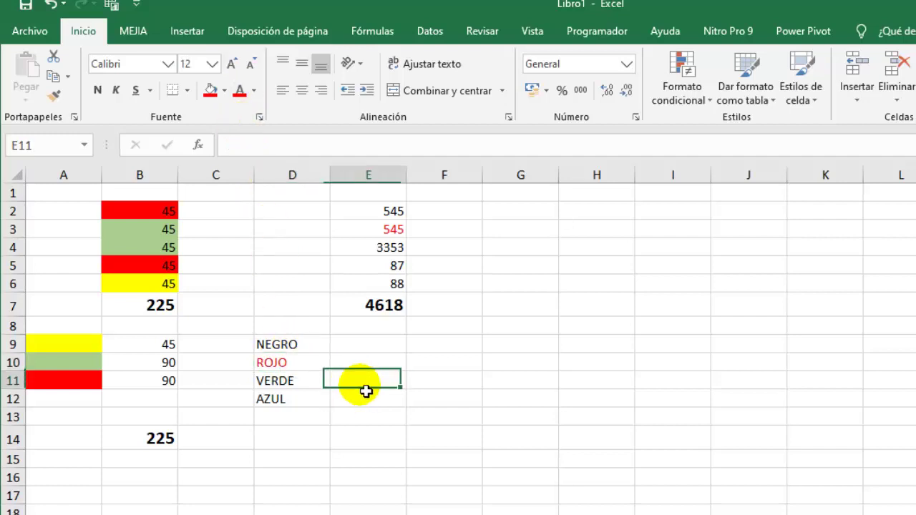
click(406, 270)
click(254, 91)
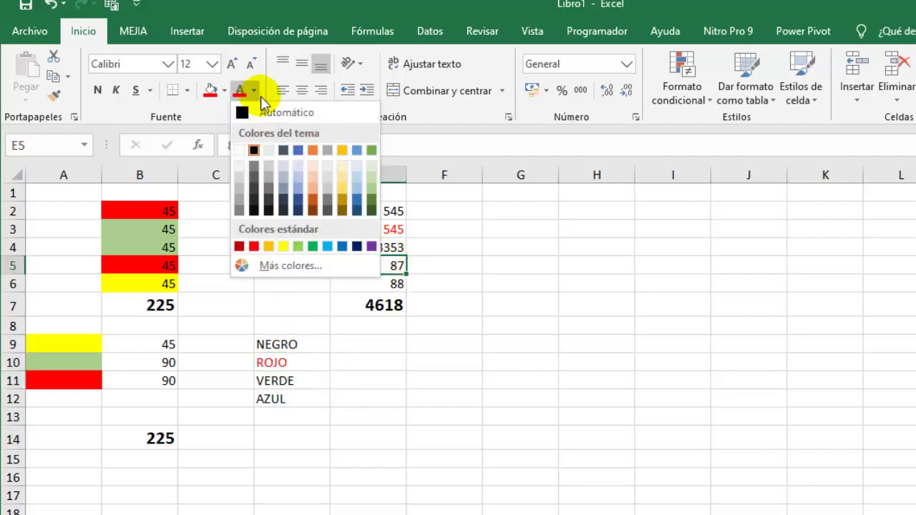
click(315, 247)
click(296, 386)
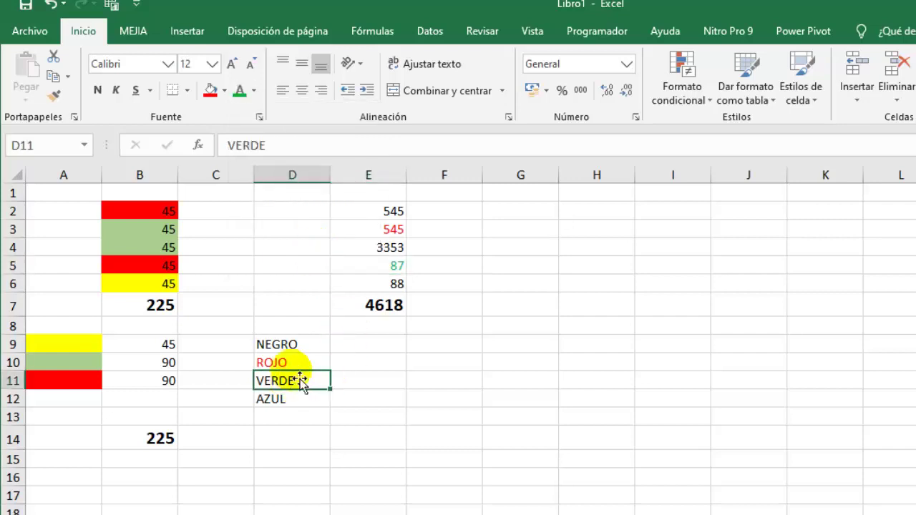
click(239, 92)
- Give the AZUL label and the 3353 in E4 a blue font
click(301, 402)
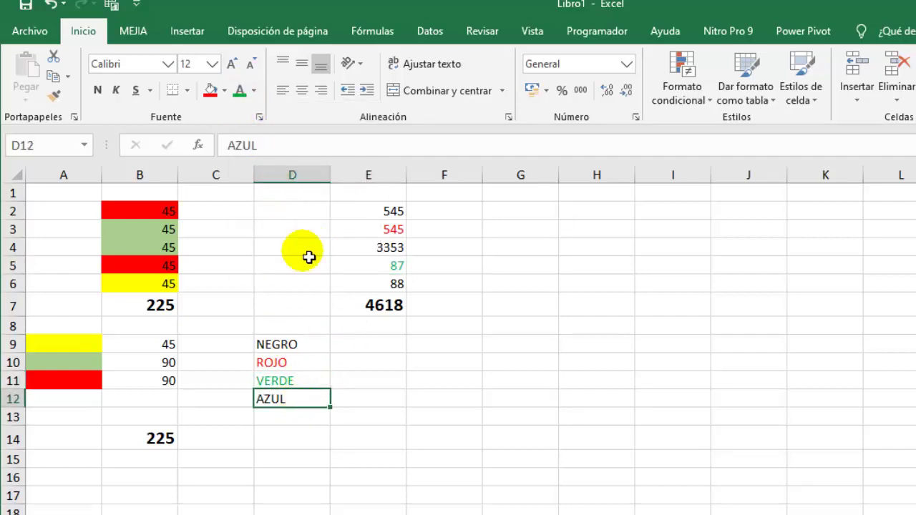
click(254, 91)
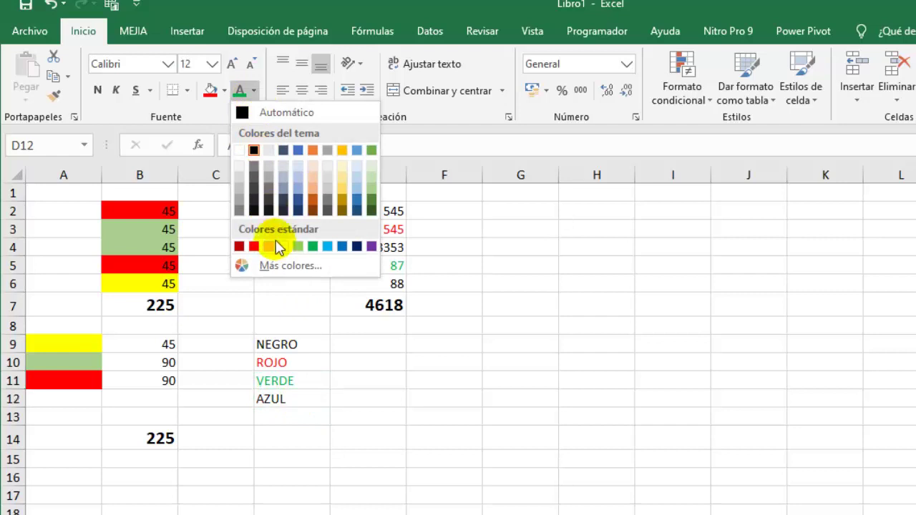
click(341, 246)
click(396, 250)
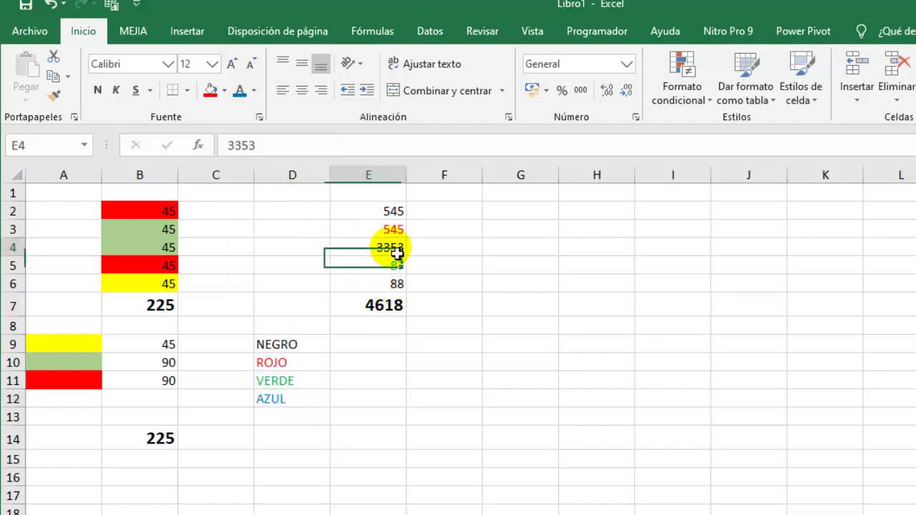
click(240, 91)
click(382, 404)
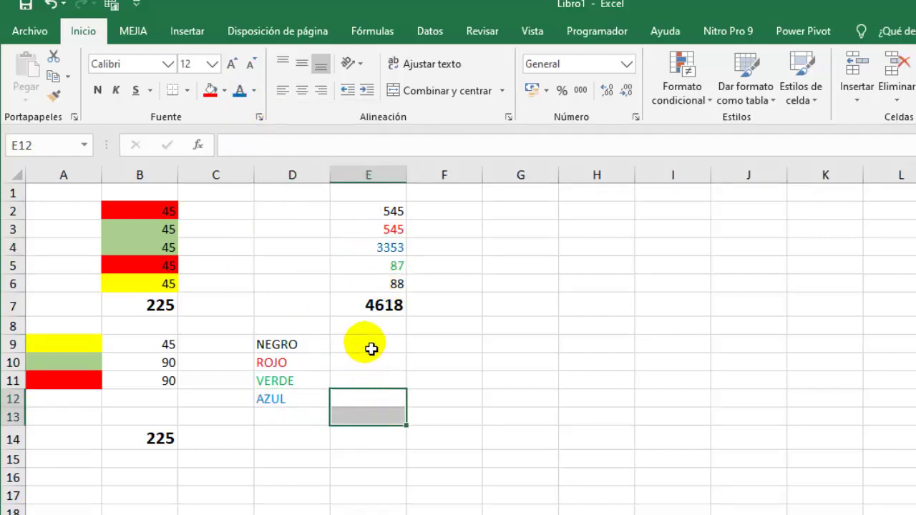
click(371, 348)
- Enter =Sumarcolor_fuente(D9,E$2:E$6) in E9 so the black-font values total 633
text(=)
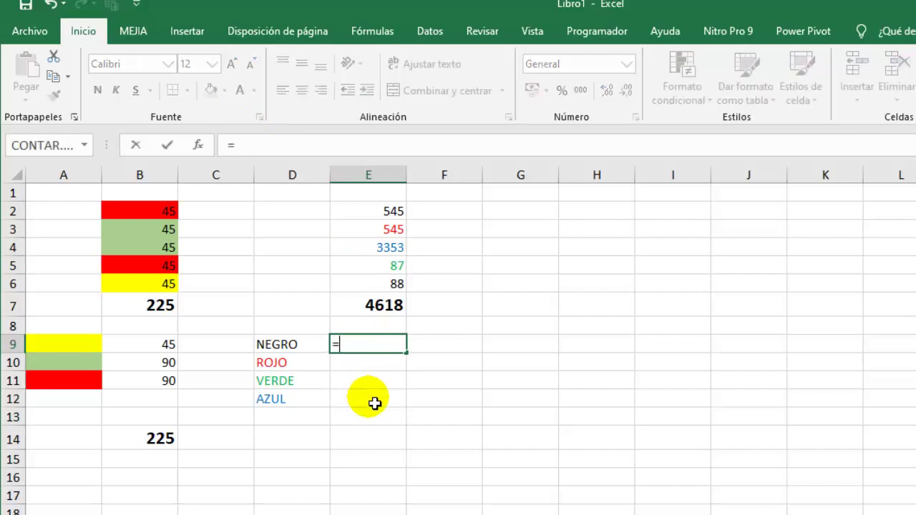
text(SUMA)
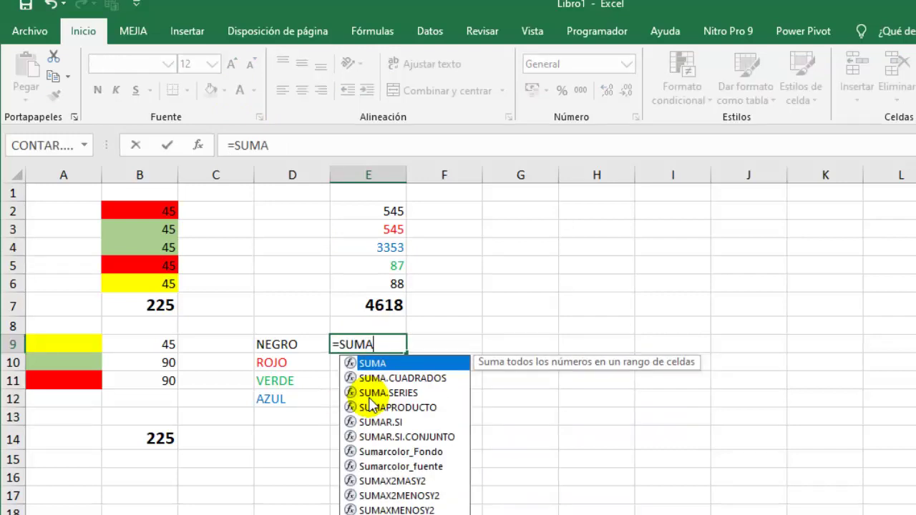
double_click(406, 467)
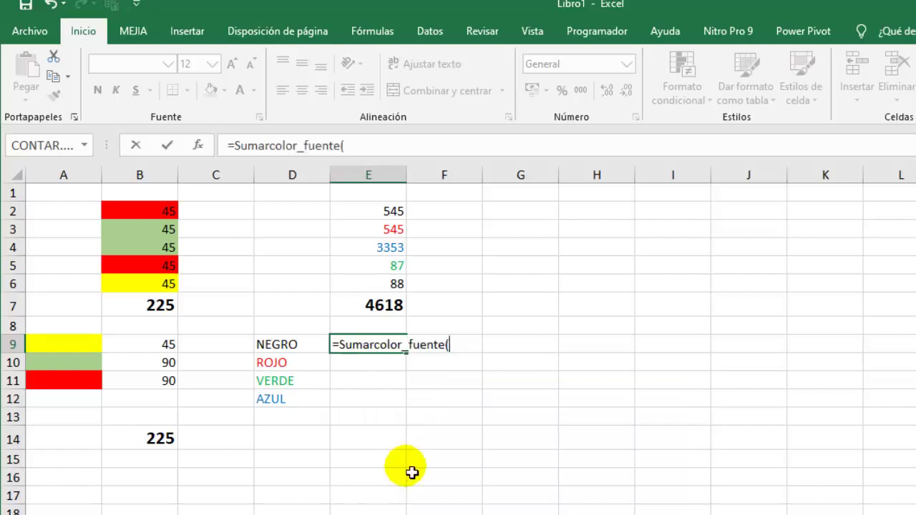
click(199, 148)
text(D9)
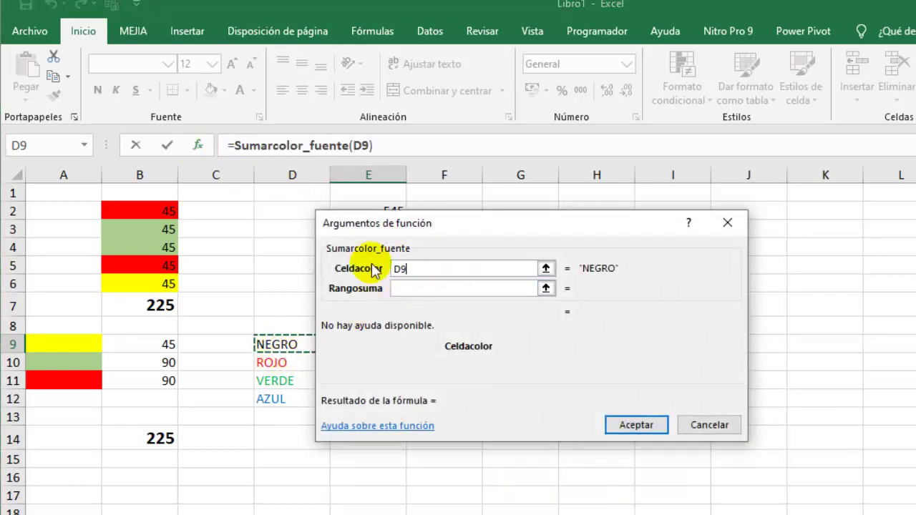
drag(477, 229, 710, 234)
click(673, 292)
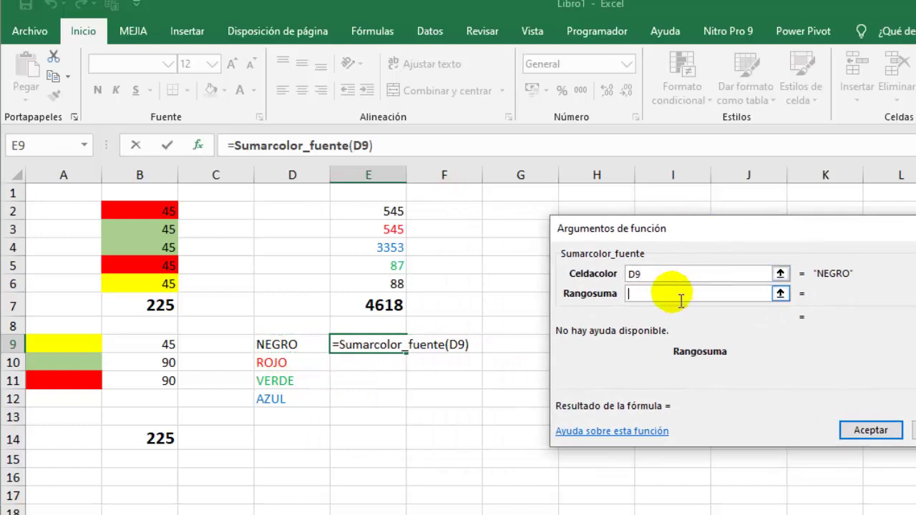
drag(383, 213, 399, 284)
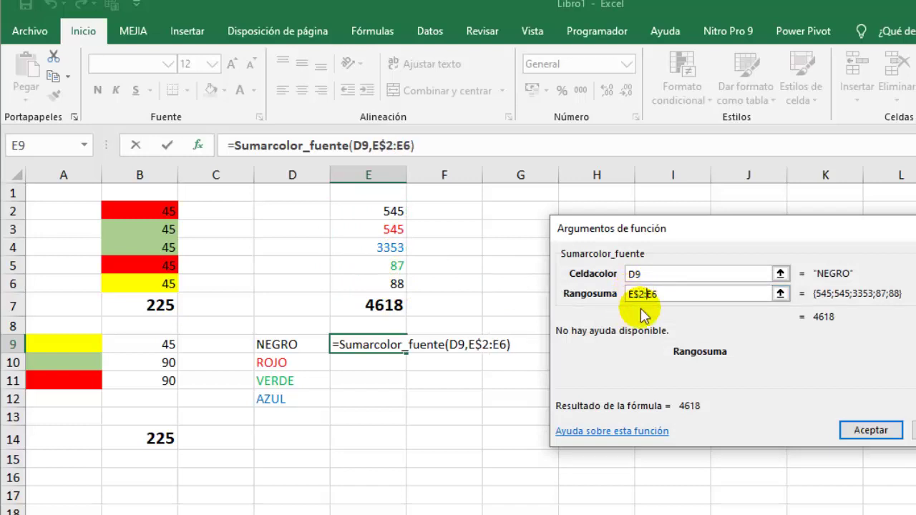
key(Return)
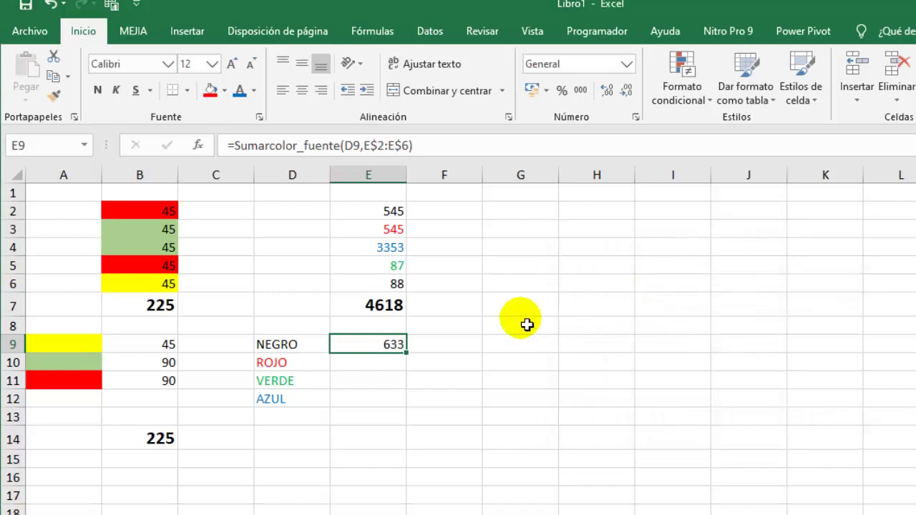
- Fill E9's formula down to E12 and correct the AZUL row's formula, giving 545, 87 and 3353
drag(416, 356, 413, 405)
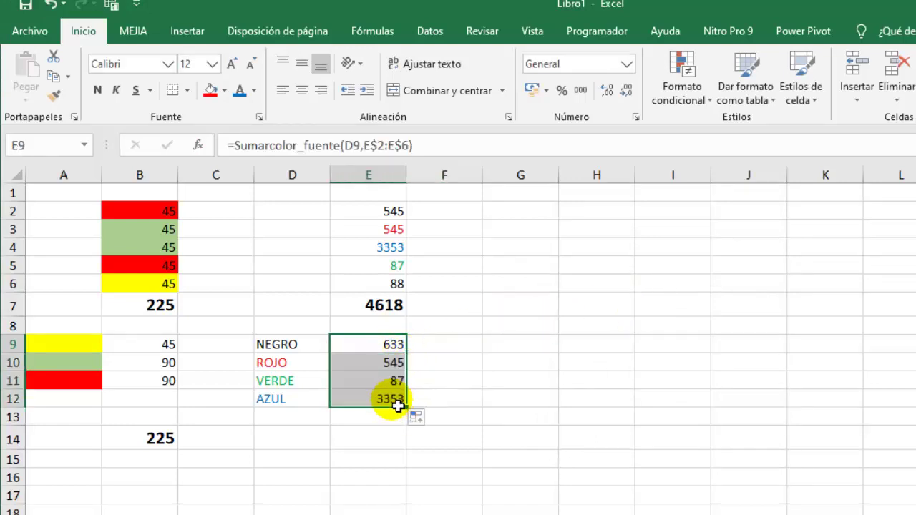
click(393, 399)
click(445, 146)
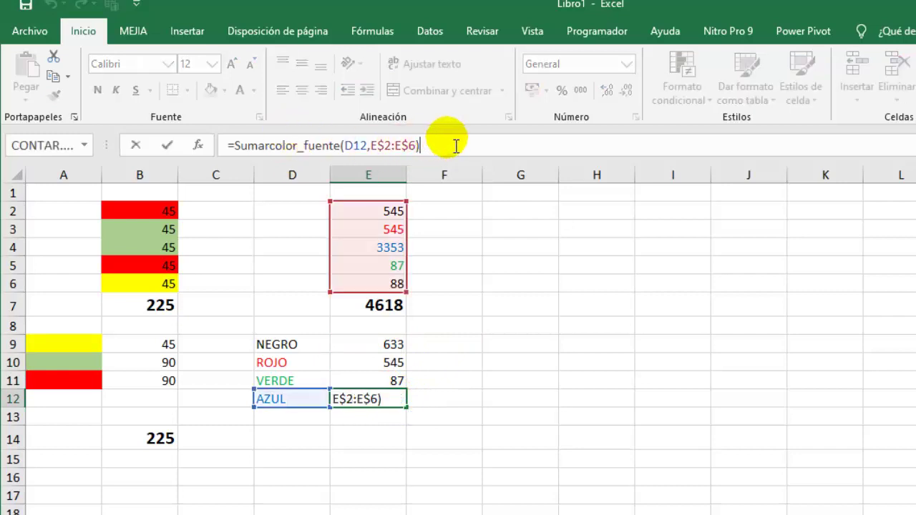
click(576, 308)
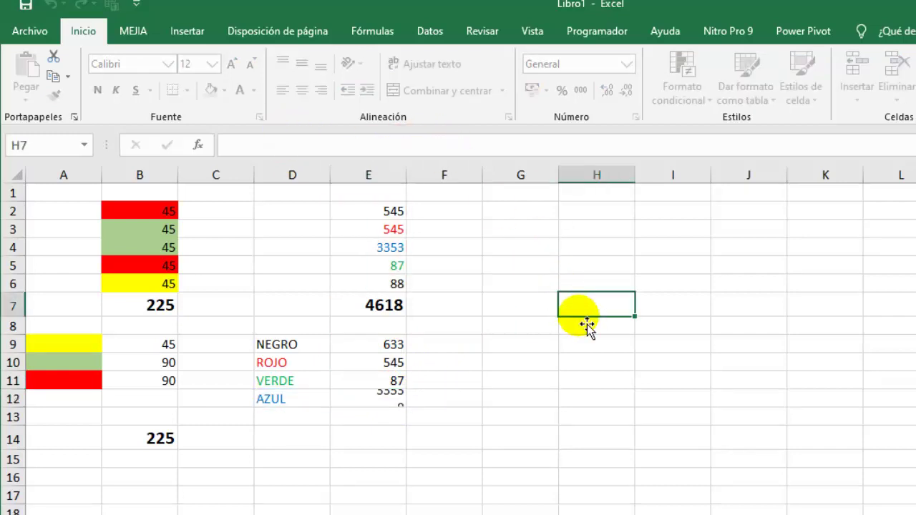
- AutoSum E9:E13 in E14 for a grand total of 4618
click(387, 429)
click(379, 436)
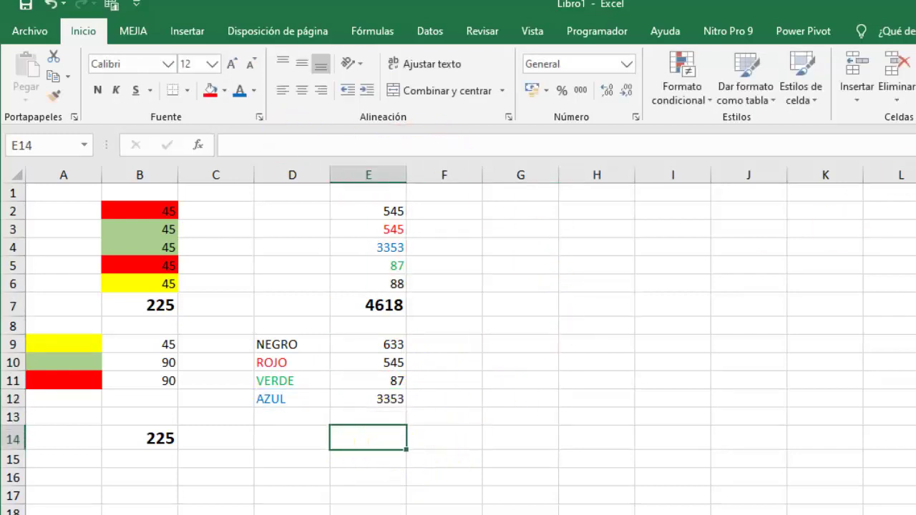
key(alt+equal)
key(Return)
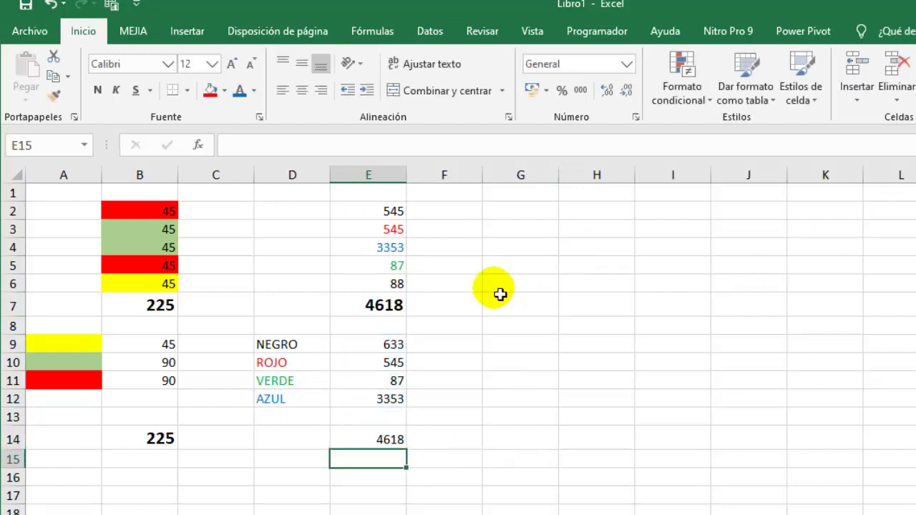
- Copy B14's bold, larger formatting onto the 4618 total in E14 with Format Painter
click(398, 439)
click(144, 436)
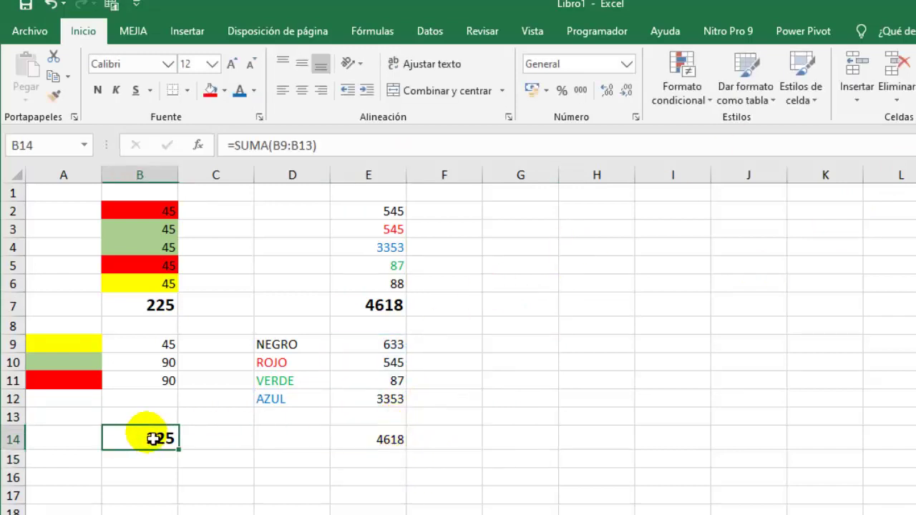
click(57, 92)
click(394, 439)
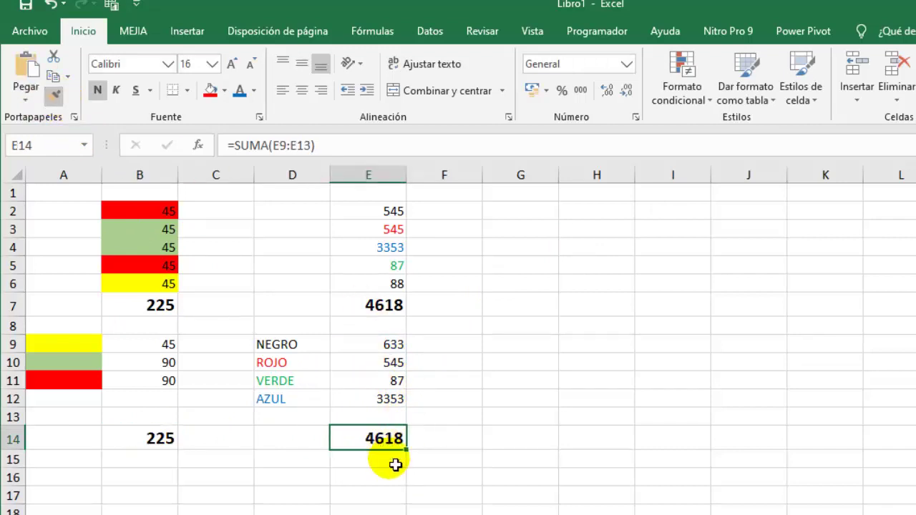
click(287, 405)
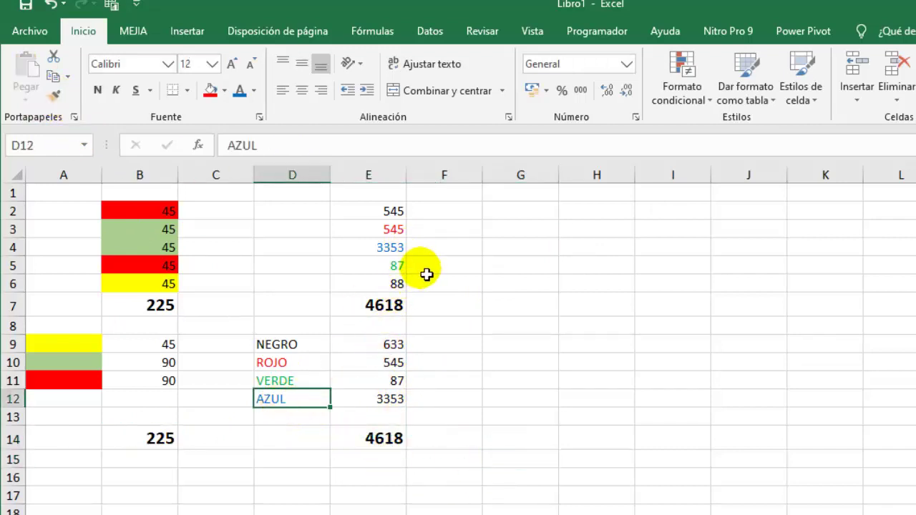
click(397, 400)
- Change the font colour of the 545 in E3 from red to blue
click(306, 368)
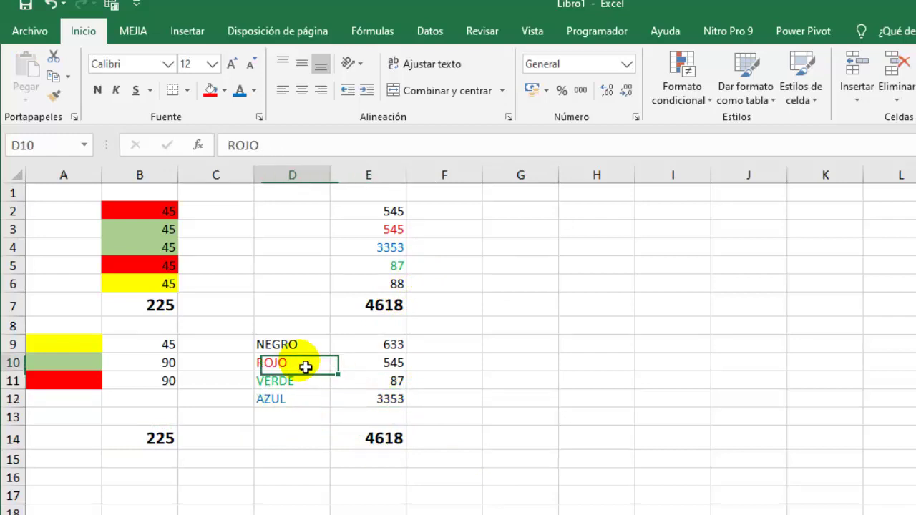
click(398, 367)
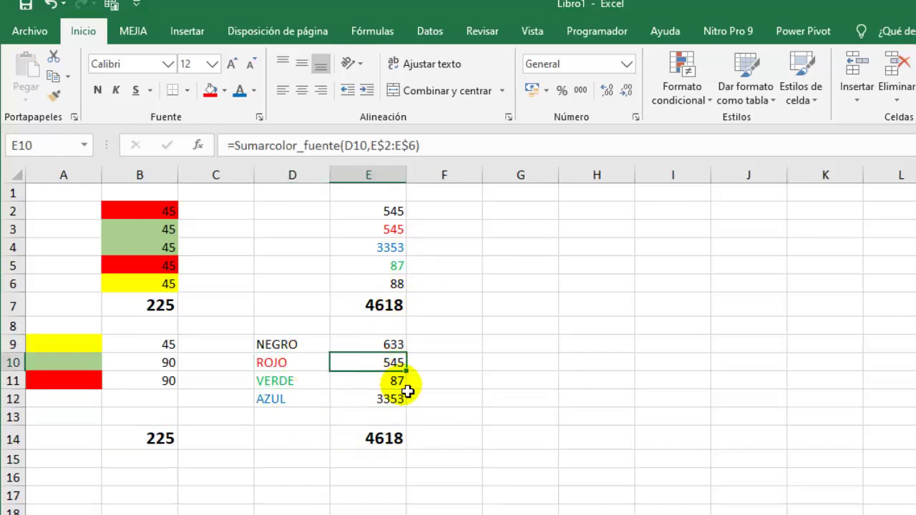
click(399, 233)
click(458, 249)
click(395, 248)
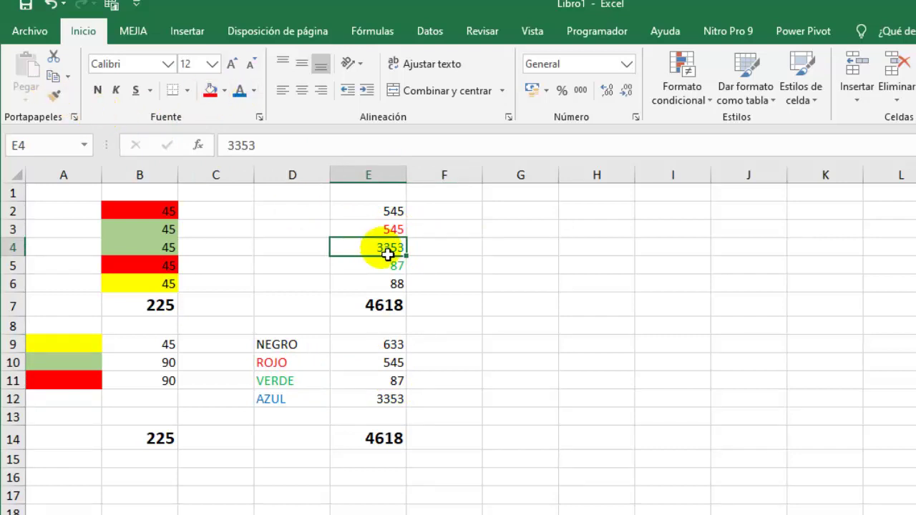
click(389, 228)
click(238, 91)
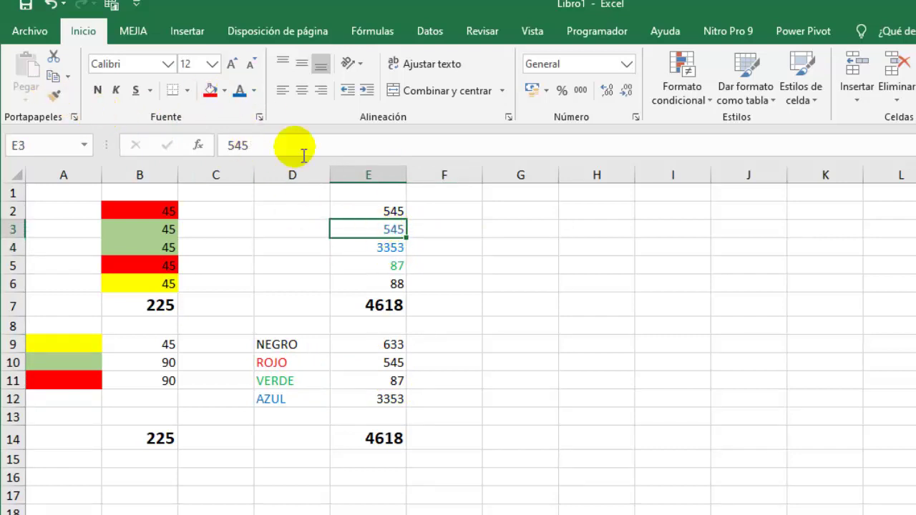
- Recalculate the E9:E12 totals to NEGRO 633, ROJO 0, VERDE 87 and AZUL 3353, totalling 4073
click(380, 346)
click(446, 151)
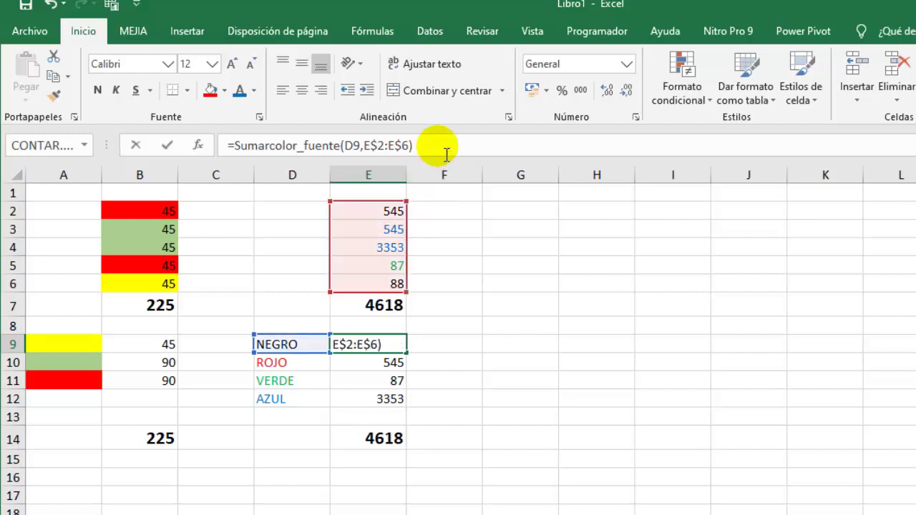
key(Return)
click(446, 152)
key(Return)
click(446, 152)
key(Return)
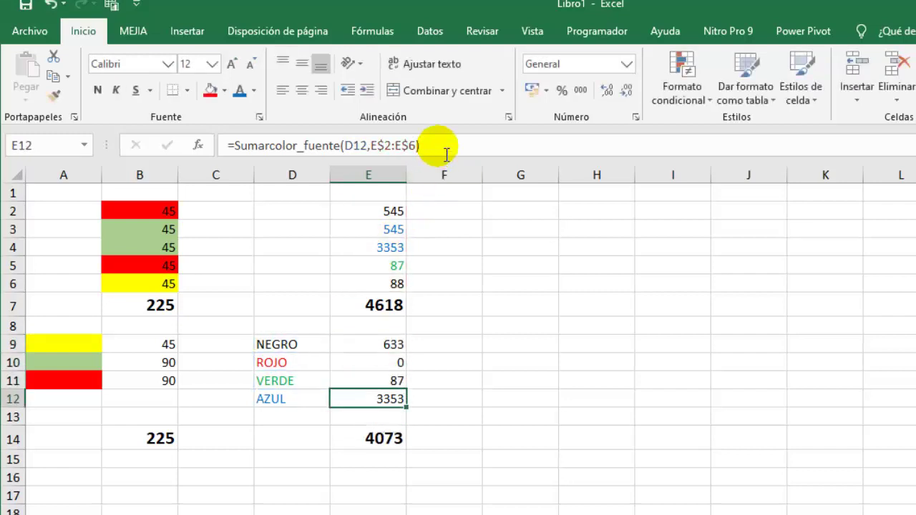
key(Return)
click(548, 434)
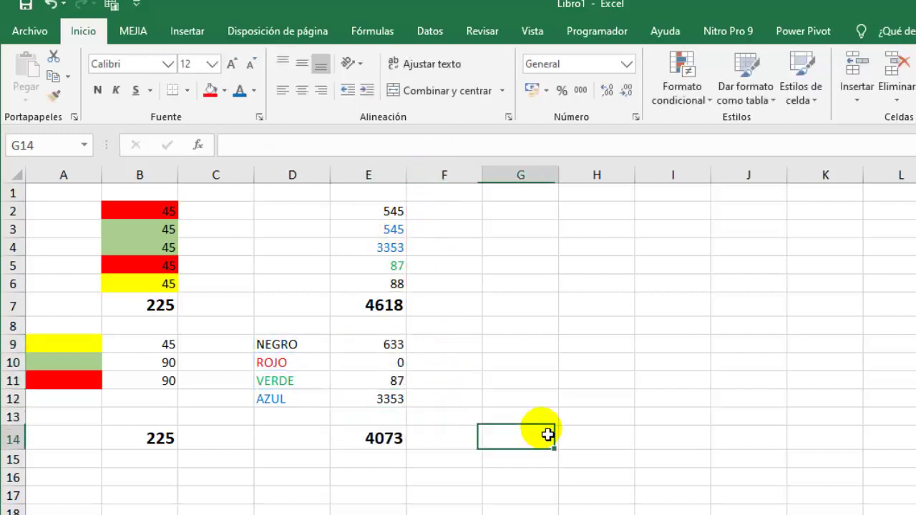
click(397, 406)
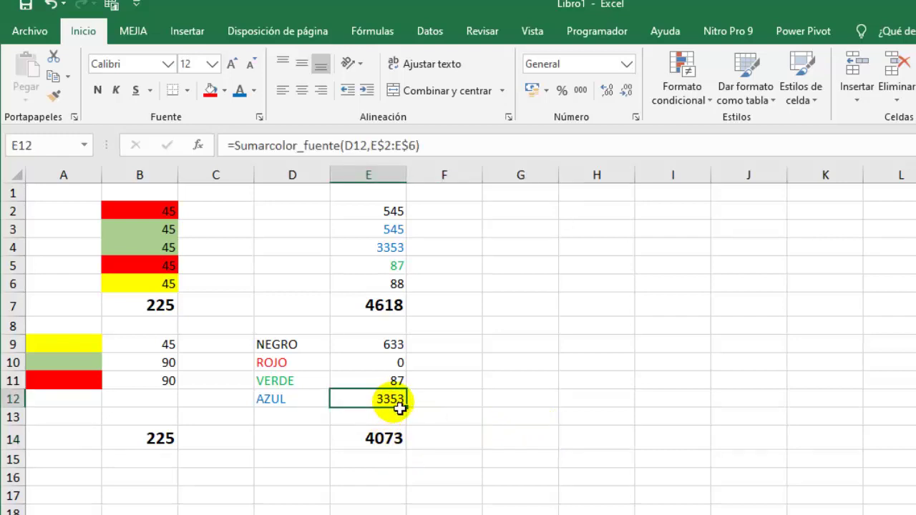
click(379, 365)
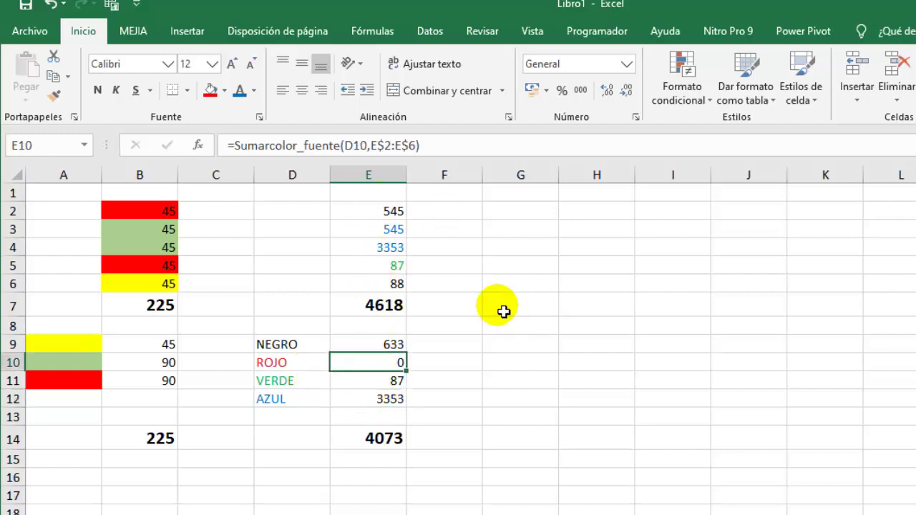
- Give the 88 in E6 a red font
click(390, 344)
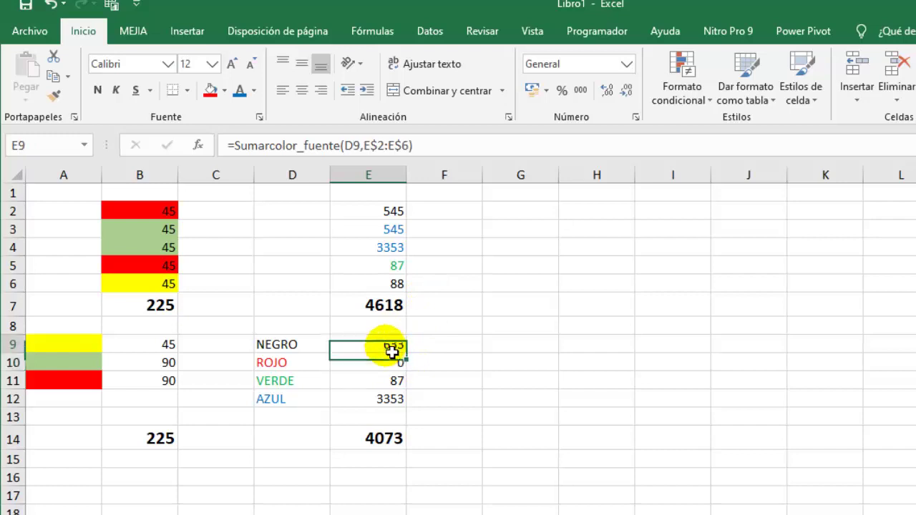
click(395, 287)
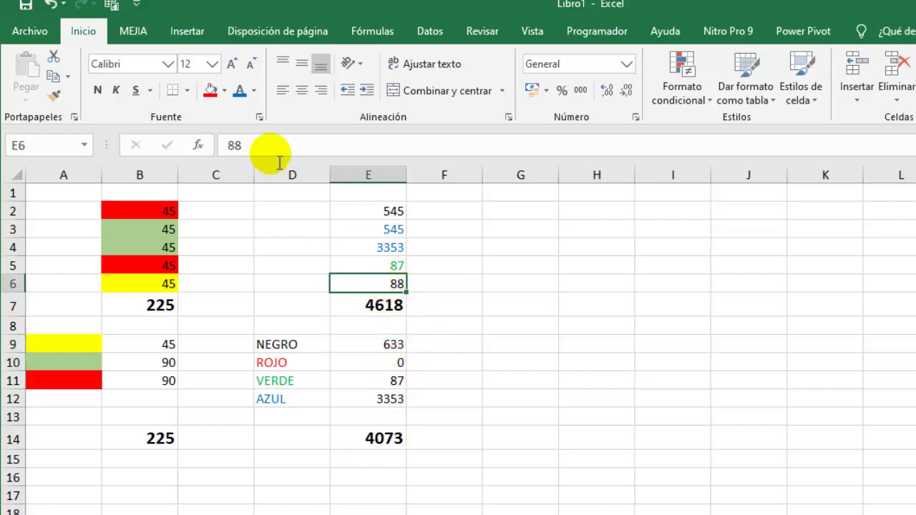
click(253, 90)
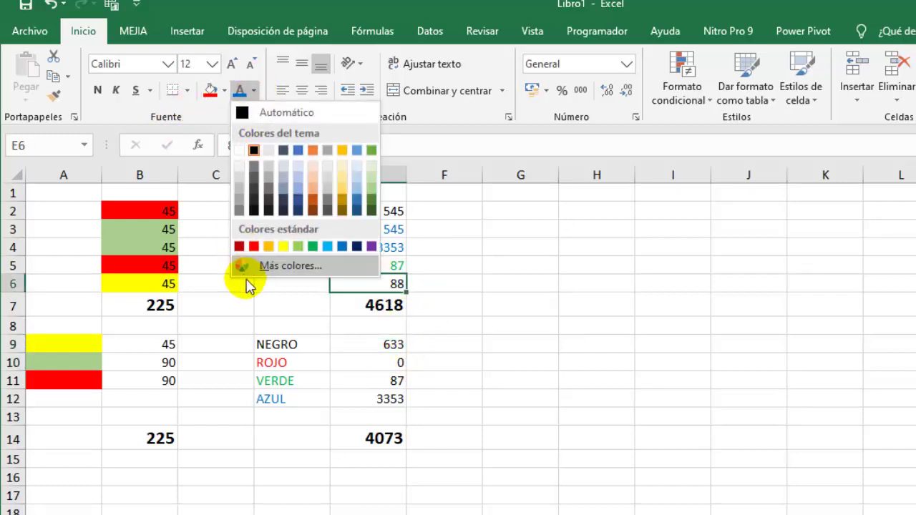
click(254, 247)
click(564, 333)
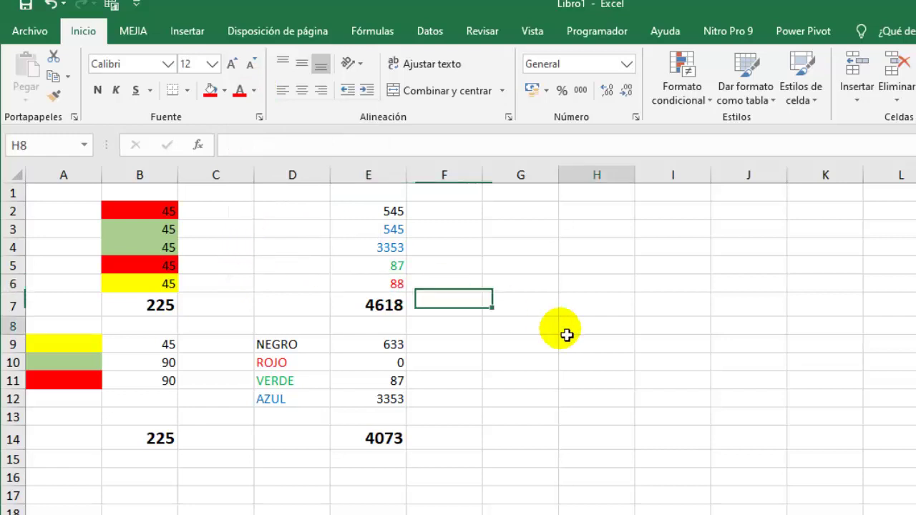
- Recalculate the ROJO and NEGRO totals so they read 88 and 545
click(380, 362)
click(435, 146)
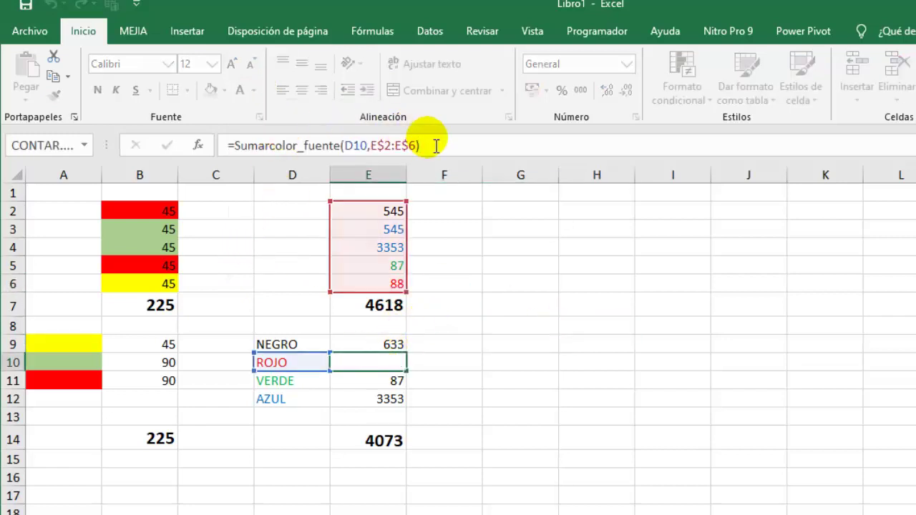
key(Return)
click(385, 405)
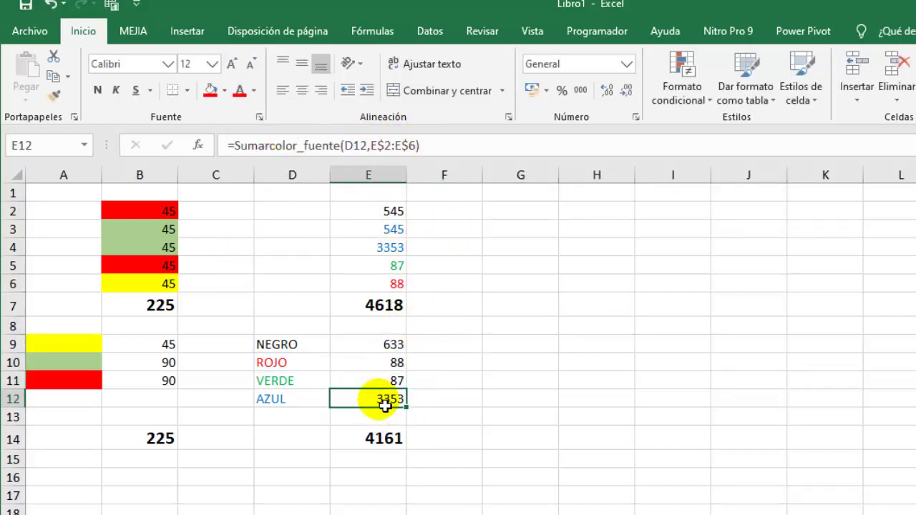
click(387, 342)
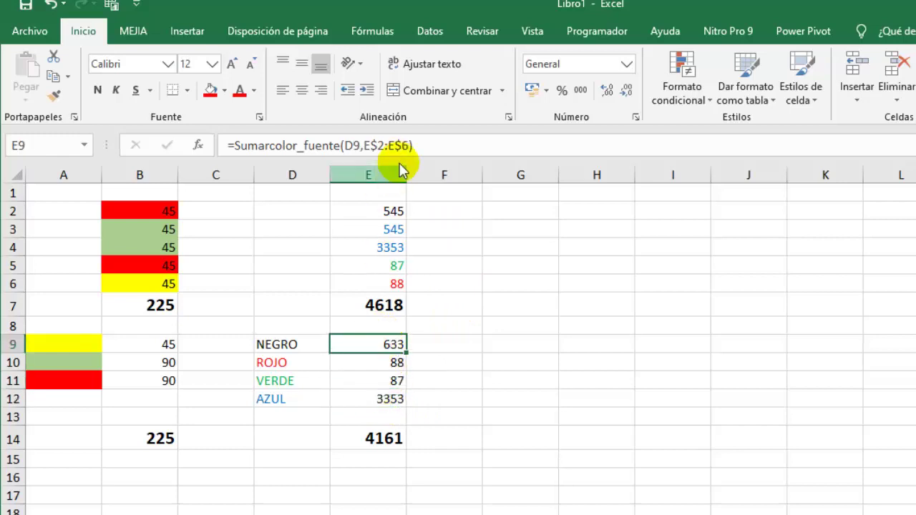
click(443, 146)
key(Return)
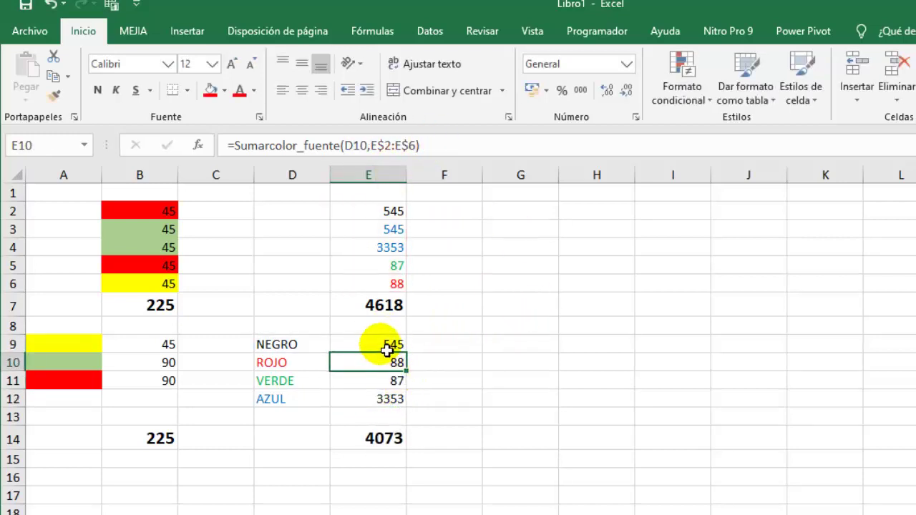
click(654, 385)
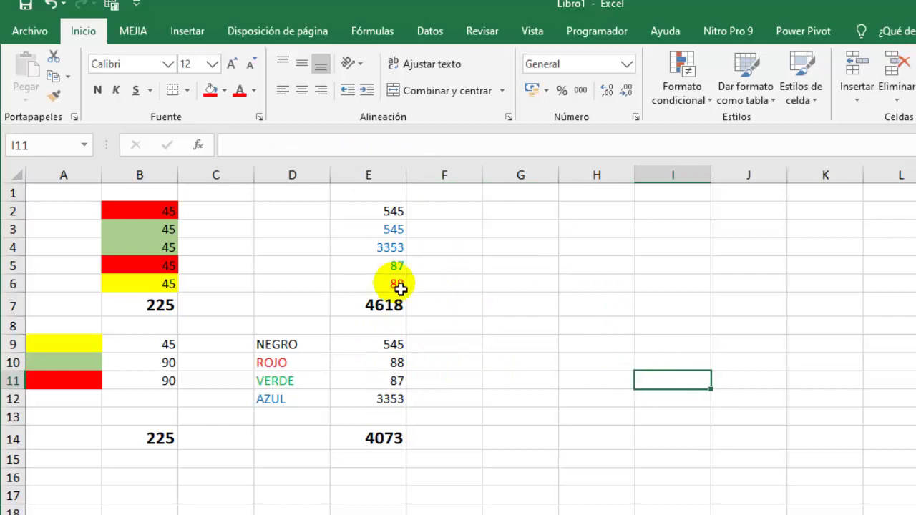
- Try the test values 65656 in E3 and 65784756 in E6, checking the AZUL and ROJO totals
click(390, 231)
text(65656)
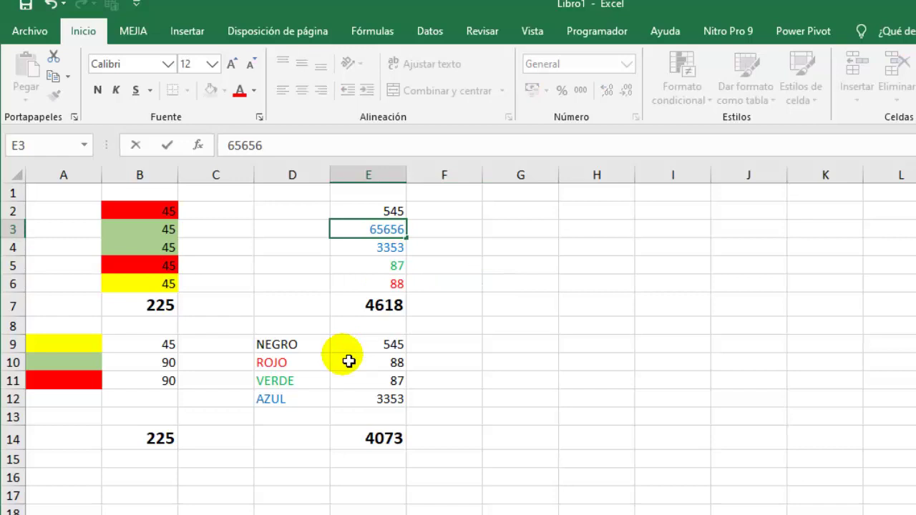
key(Return)
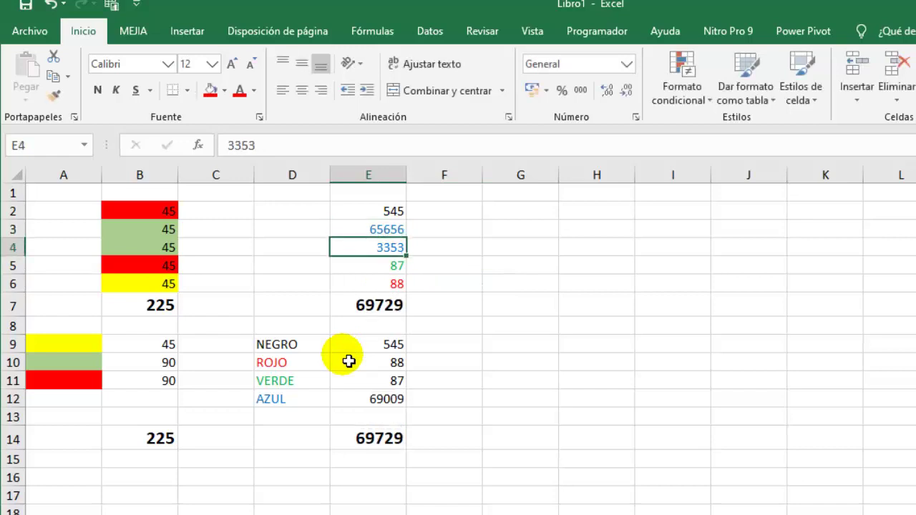
click(403, 405)
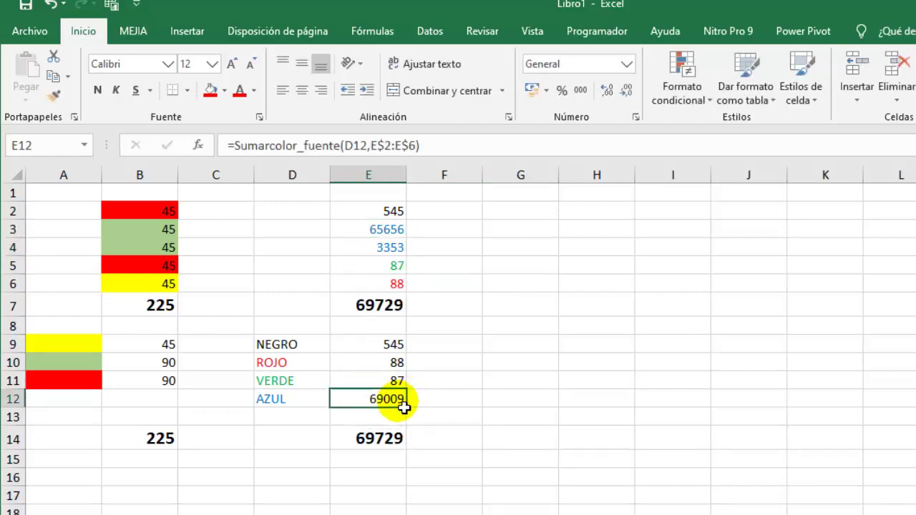
click(379, 365)
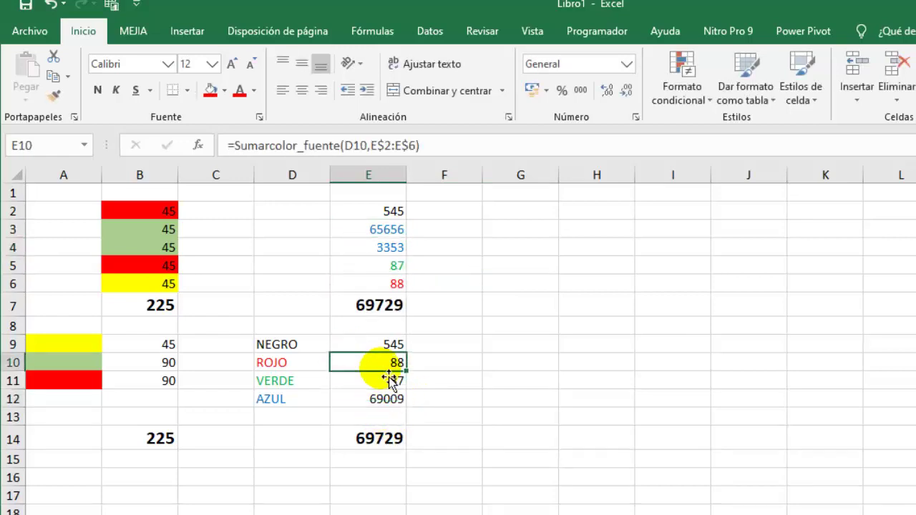
click(386, 285)
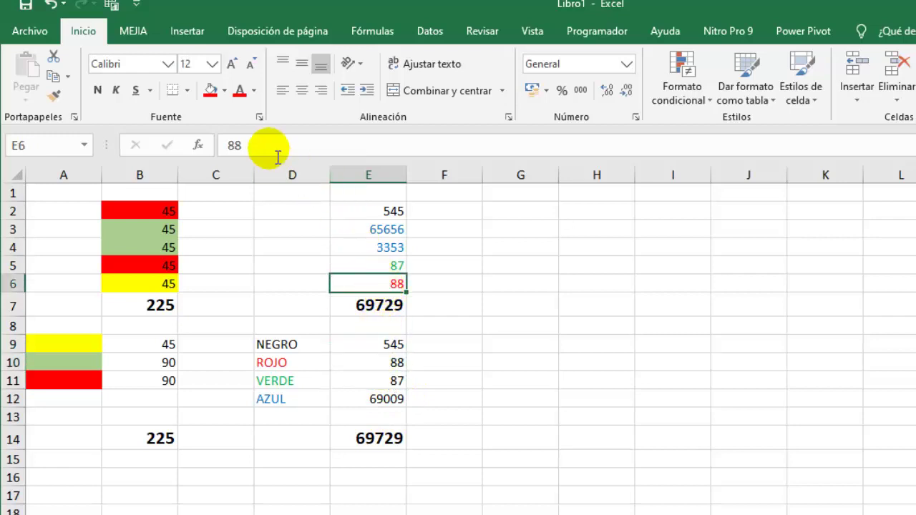
click(247, 145)
key(BackSpace)
key(BackSpace)
text(65784756)
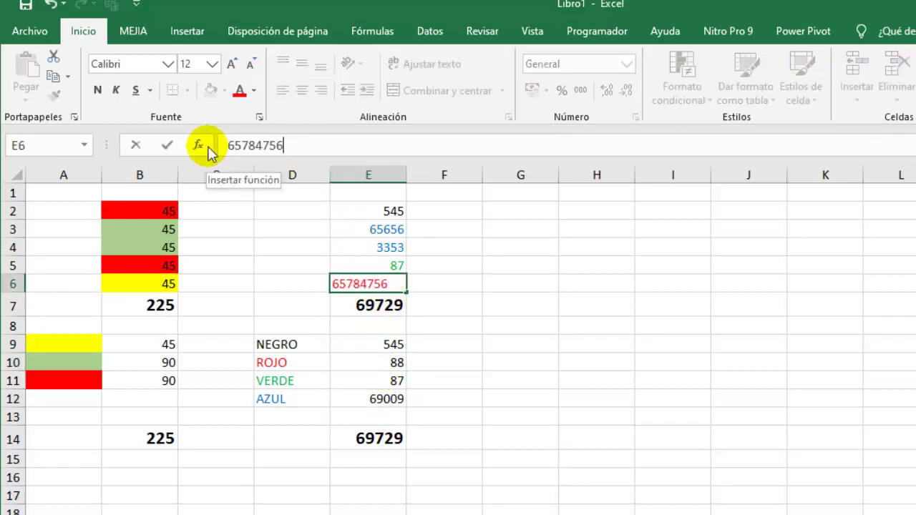
key(Return)
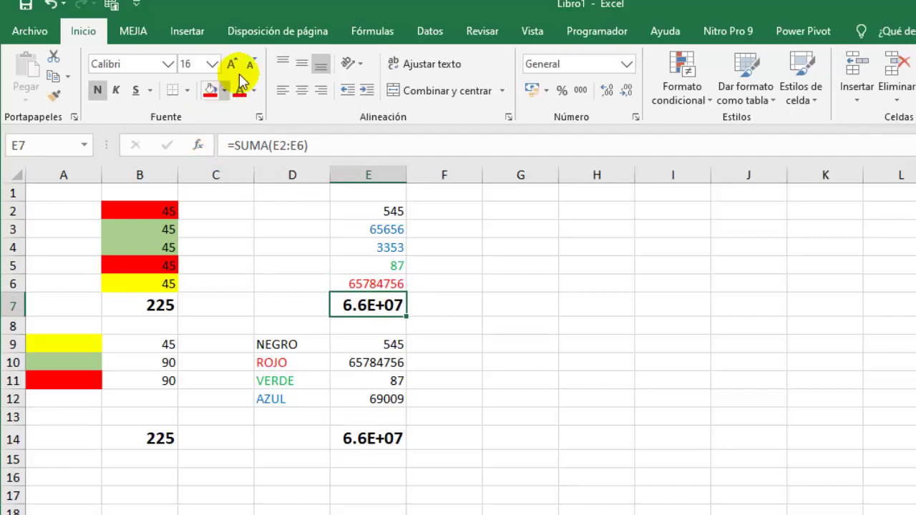
- Set E3 and E4 to 1 and E6 to 56, giving AZUL 2, ROJO 56 and a 690 total
click(373, 227)
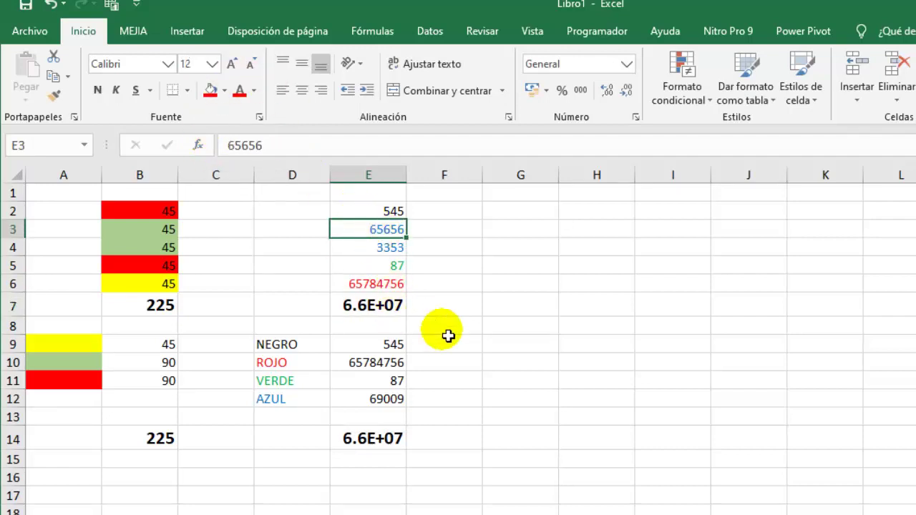
text(1)
key(Return)
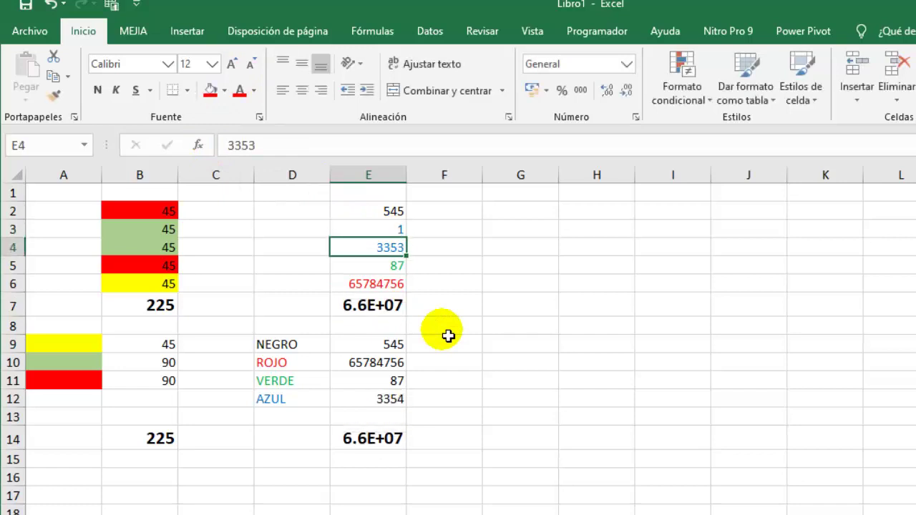
text(1)
key(Return)
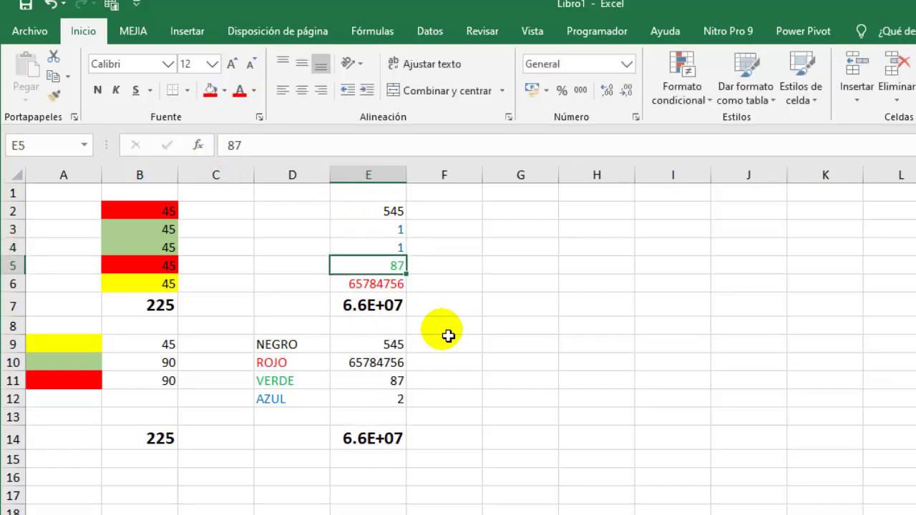
click(402, 400)
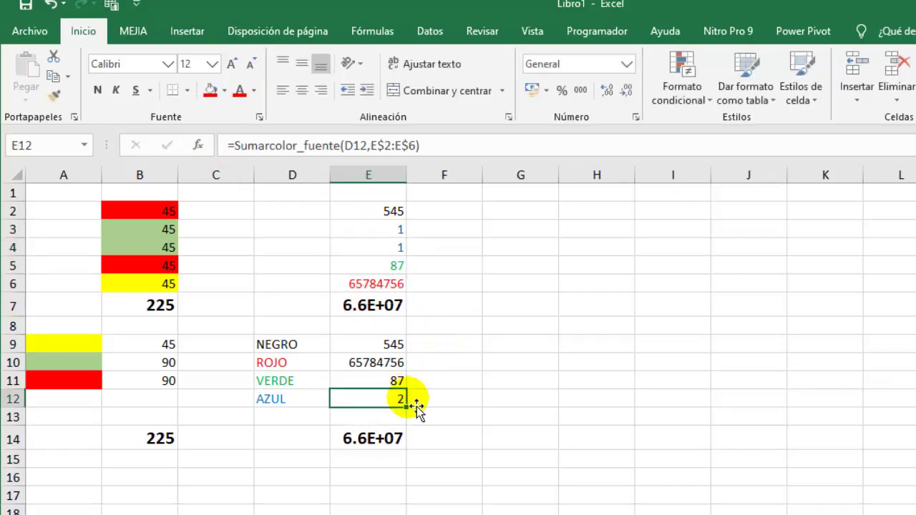
click(390, 288)
text(56)
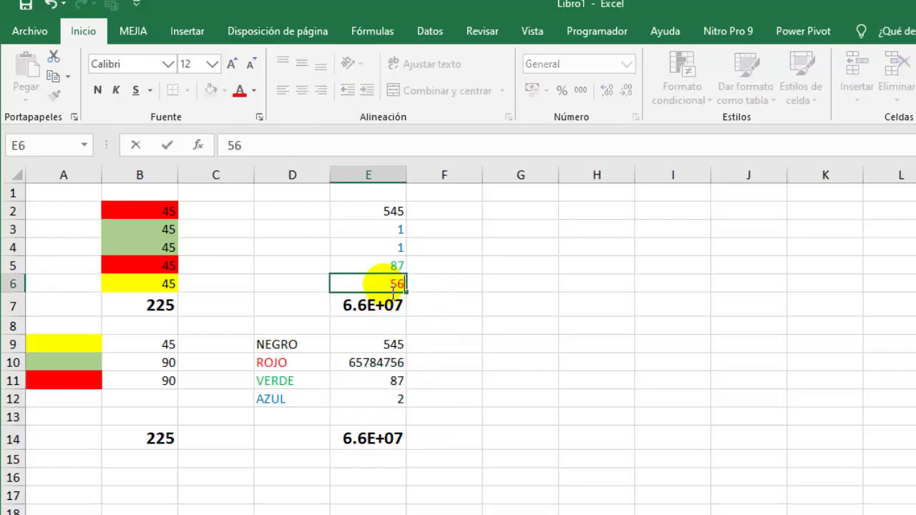
key(Return)
click(484, 474)
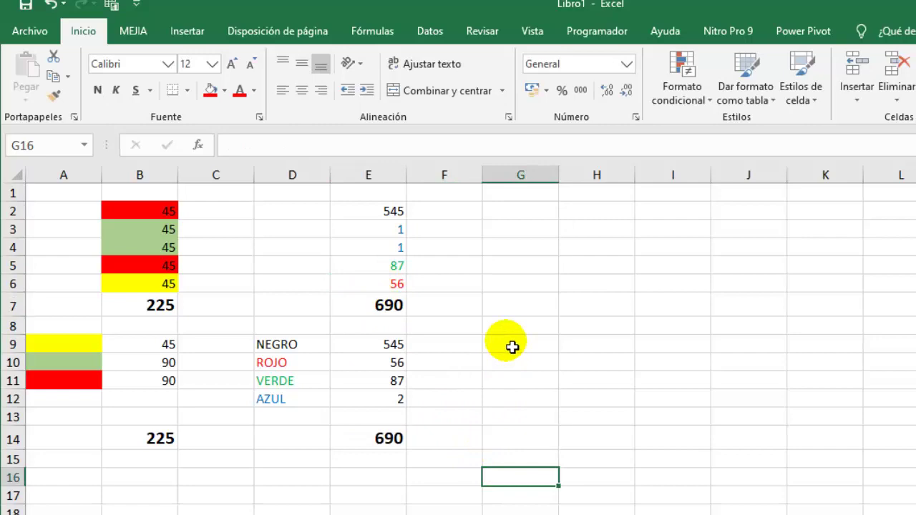
click(208, 514)
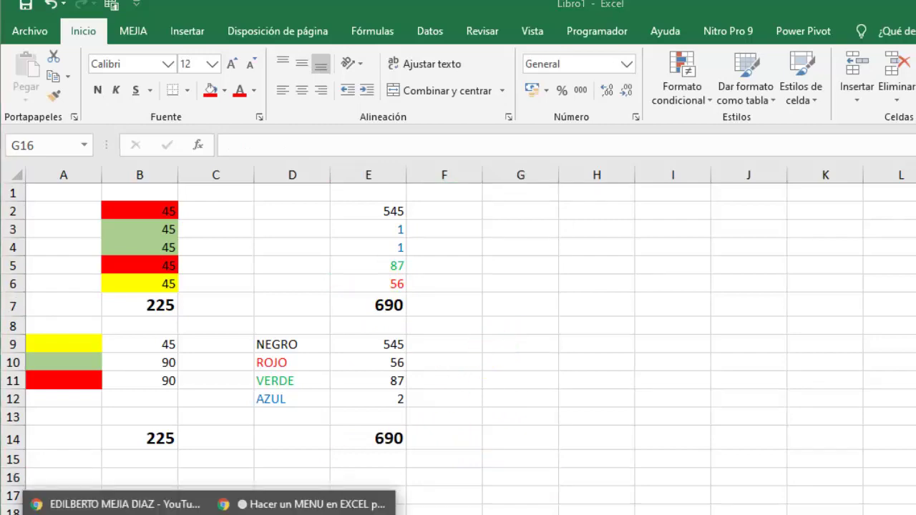
- Switch to the YouTube window and scroll its Playlists page to show both rows of playlists
click(125, 504)
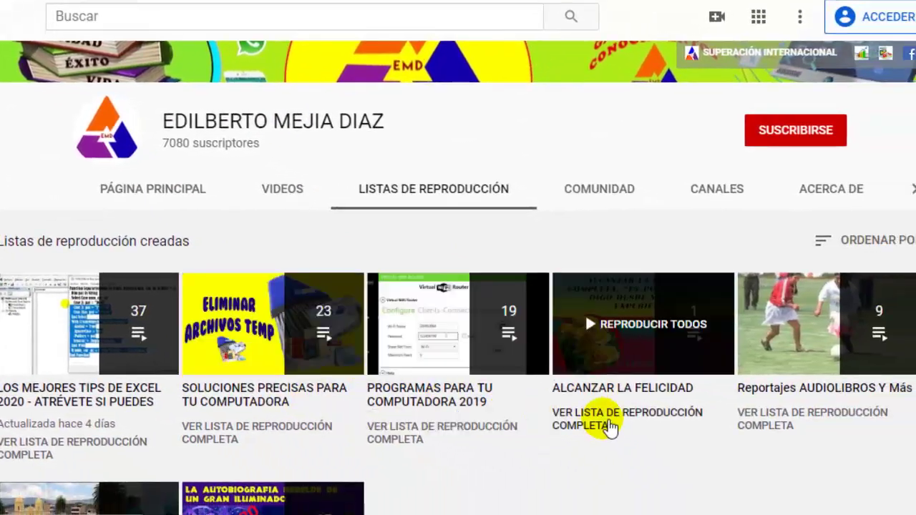
scroll(609, 428, down, 2)
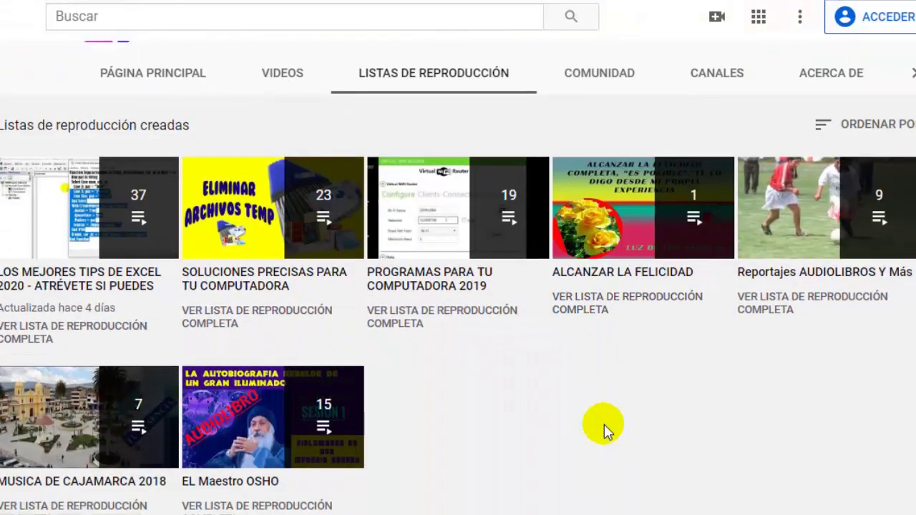